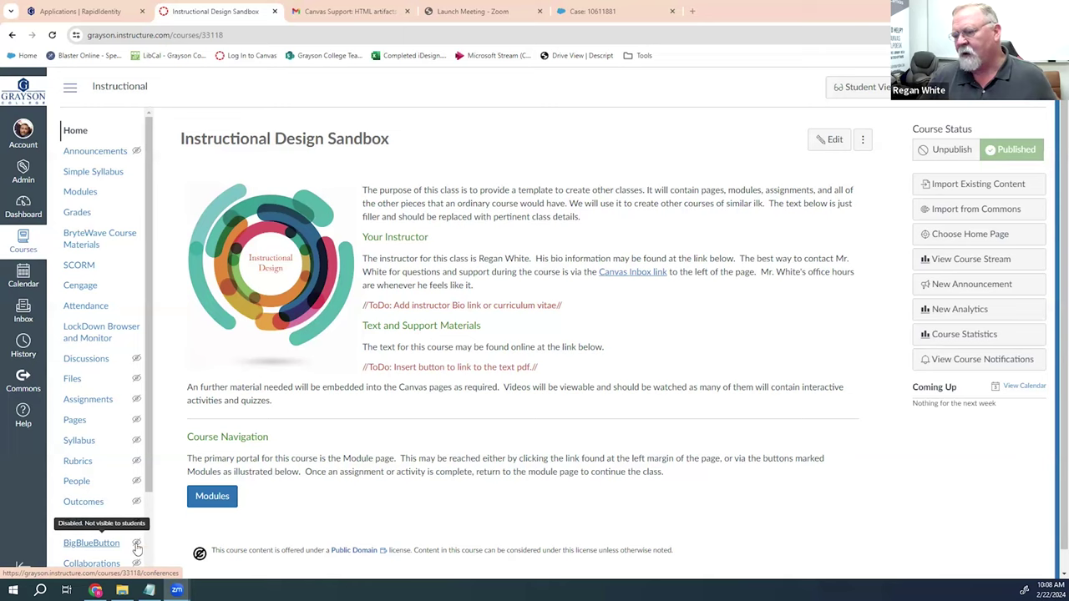
# Open the course's BigBlueButton conferences and begin a new video conference named Test.
pyautogui.click(89, 546)
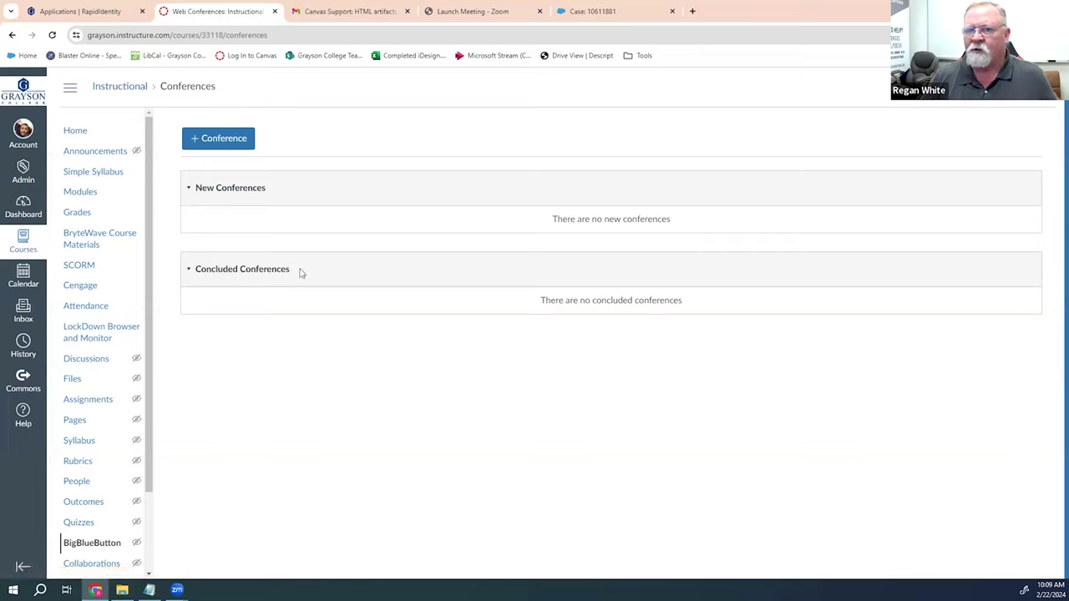
pyautogui.click(211, 140)
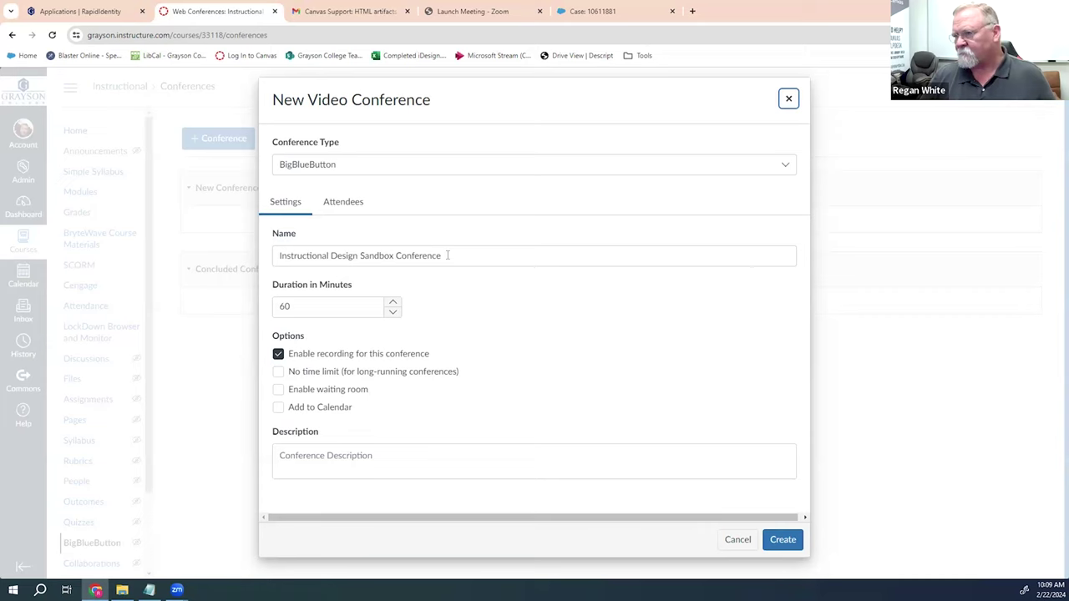
pyautogui.moveTo(448, 255); pyautogui.dragTo(267, 258)
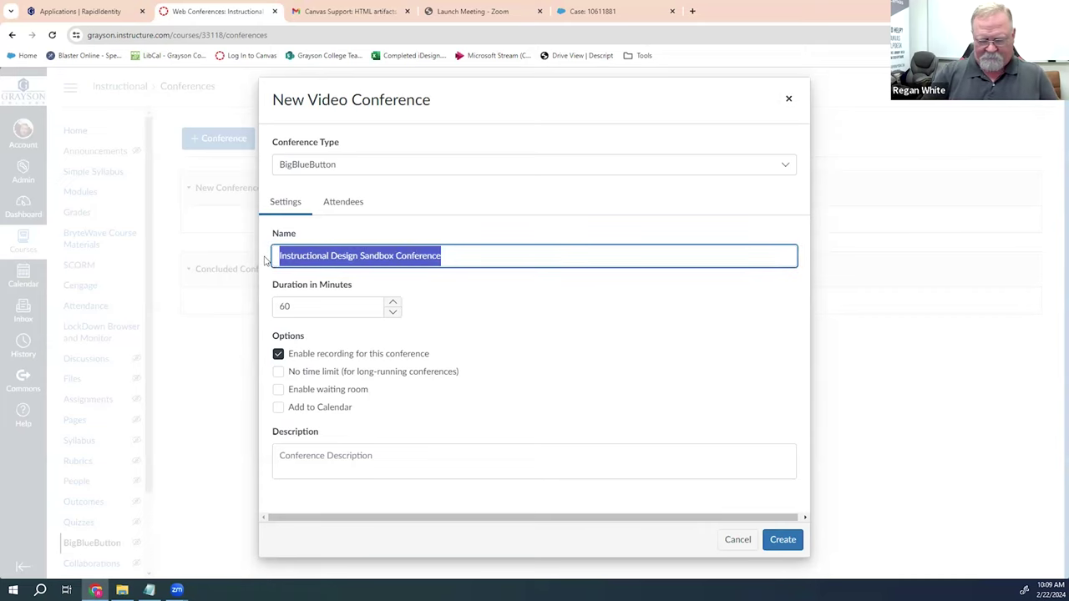
pyautogui.write('Test')
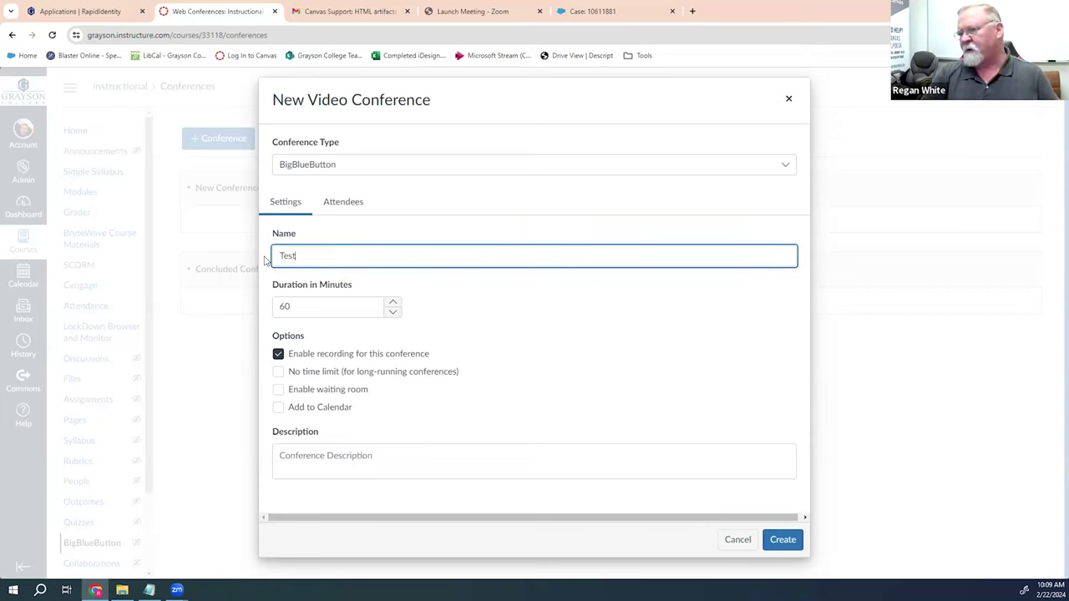
pyautogui.click(438, 319)
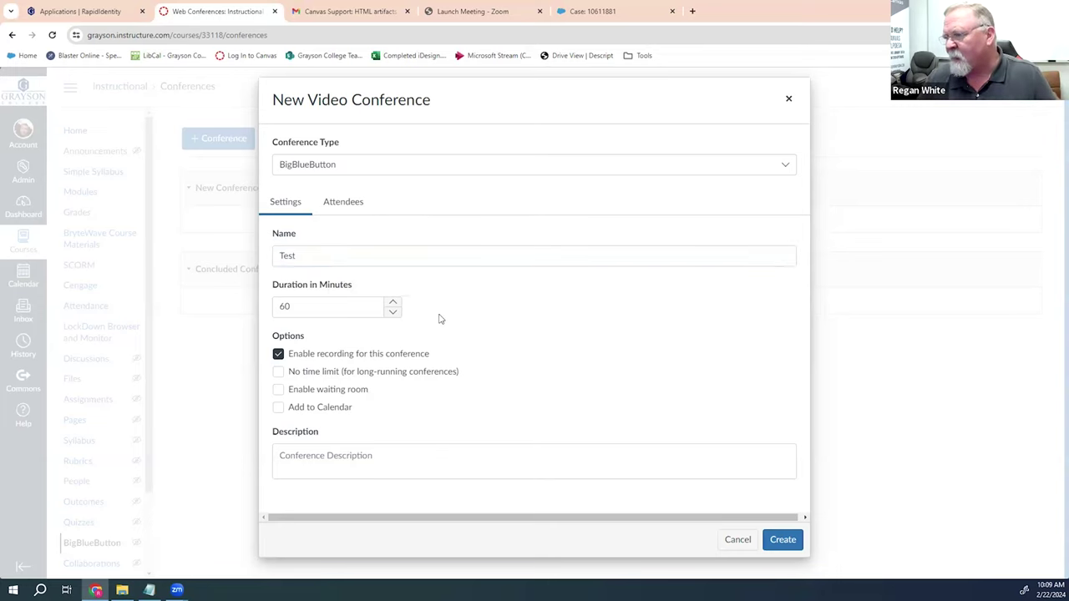
# Give the conference no time limit, enter the description Tutorial, and create it.
pyautogui.click(291, 306)
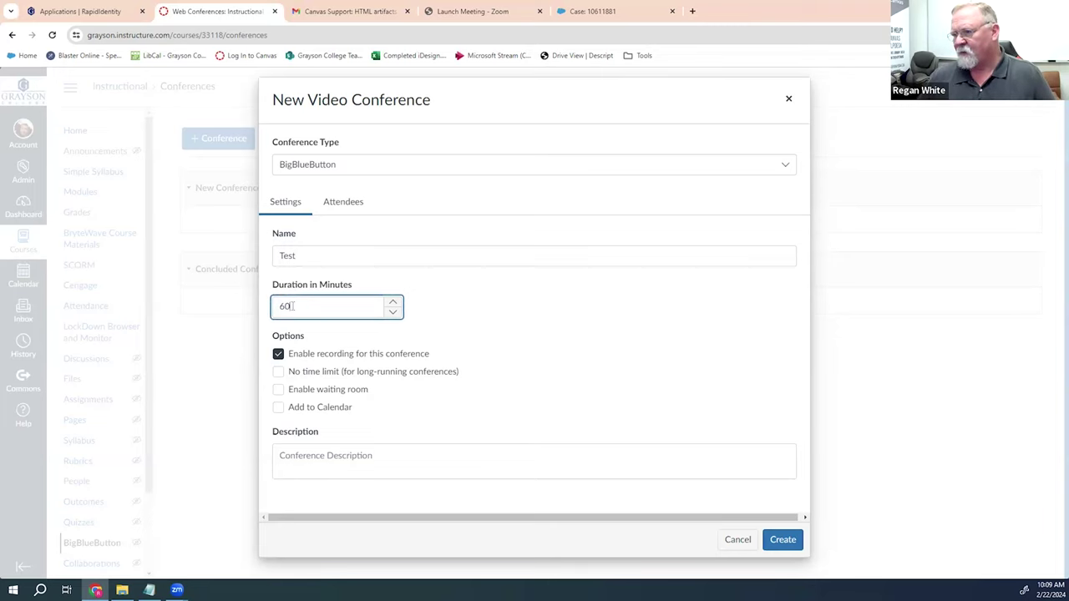
pyautogui.click(279, 372)
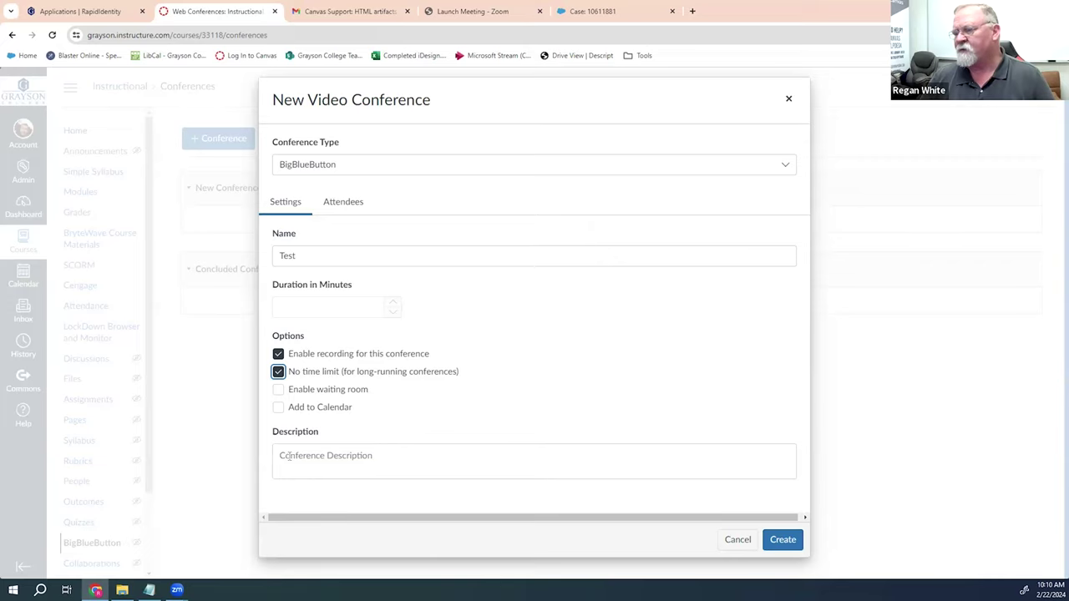
pyautogui.click(298, 457)
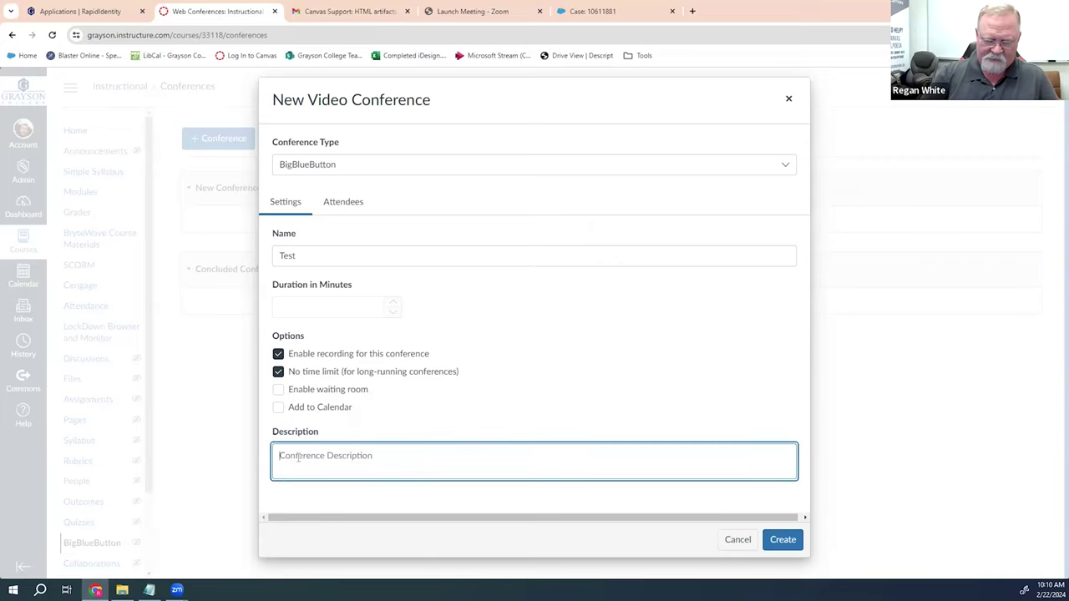
pyautogui.write('Tutorial')
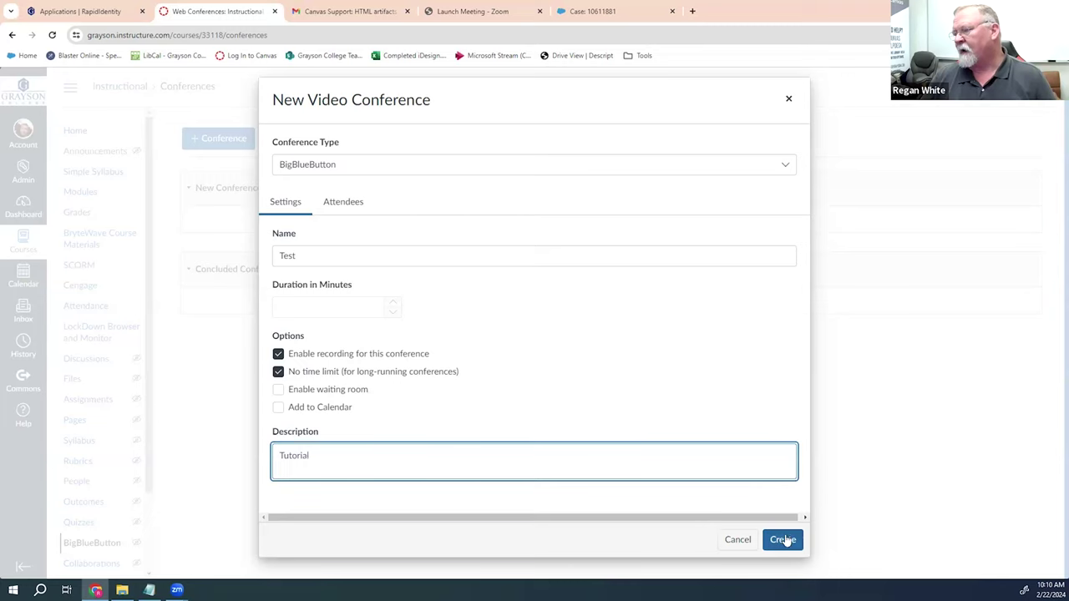
pyautogui.click(789, 541)
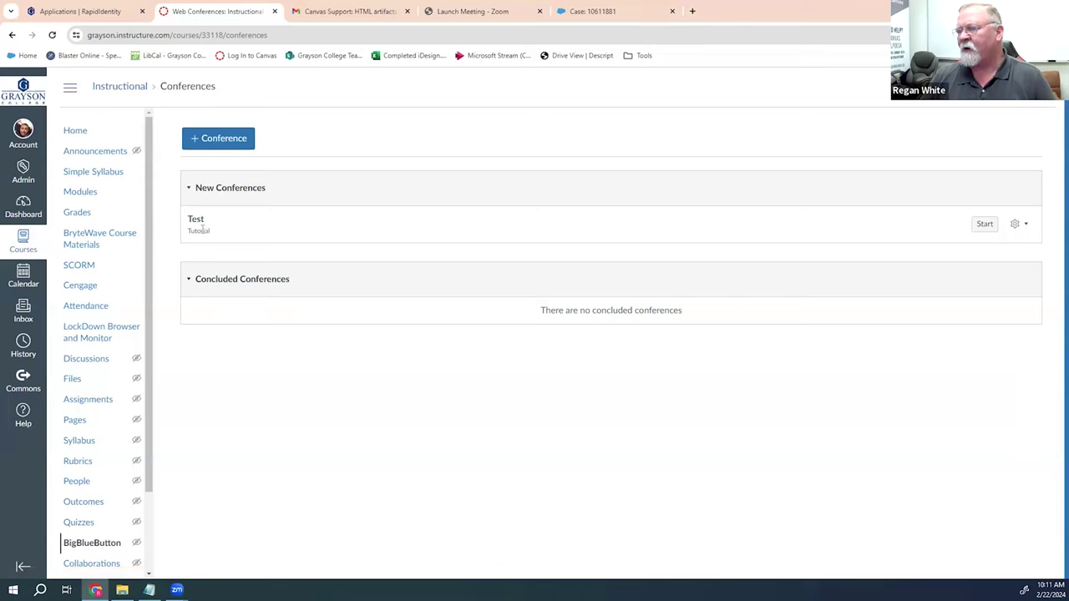
# Start the Test conference and check the phone dial-in details for joining its audio.
pyautogui.click(1026, 226)
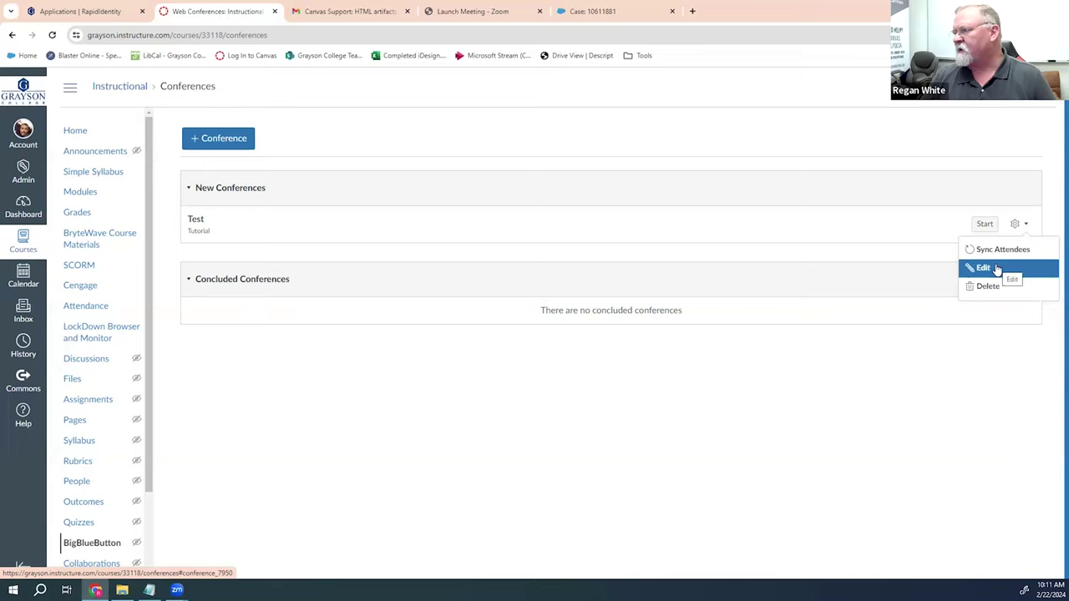
pyautogui.click(898, 211)
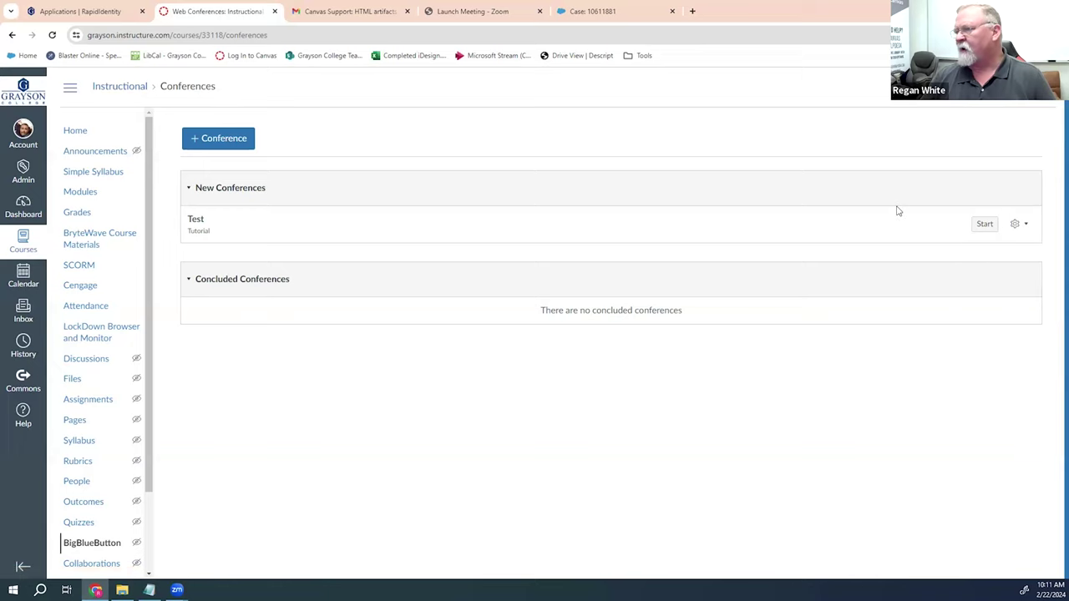
pyautogui.click(984, 225)
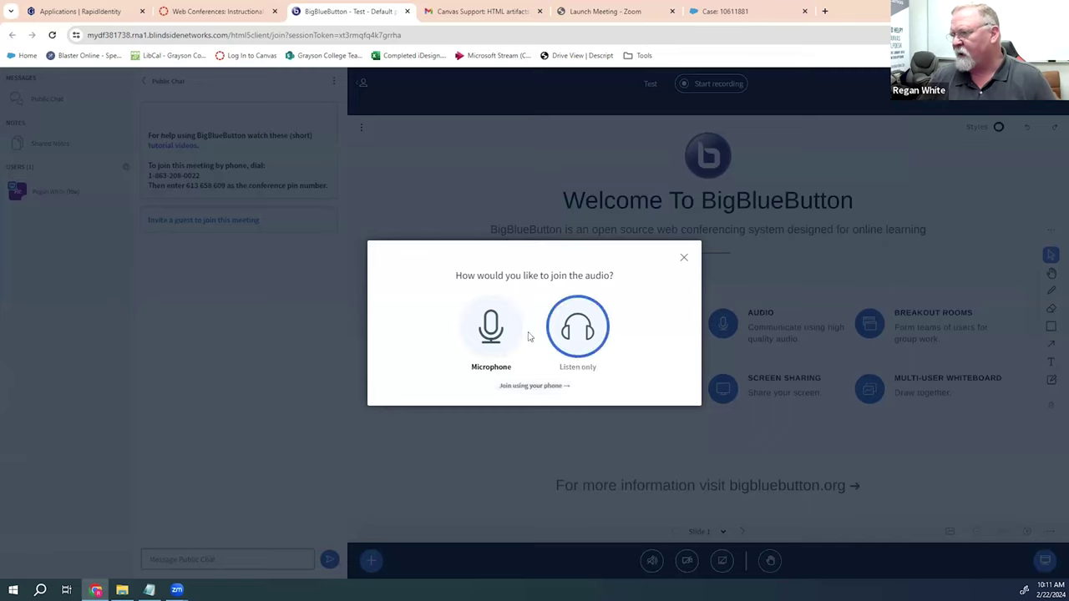
pyautogui.click(537, 386)
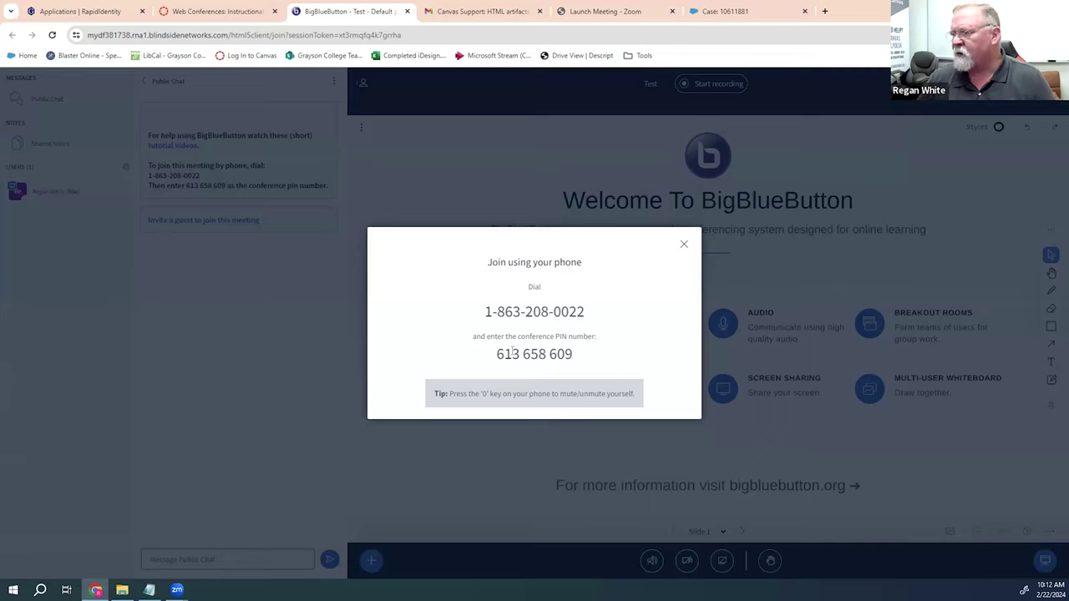
pyautogui.click(685, 245)
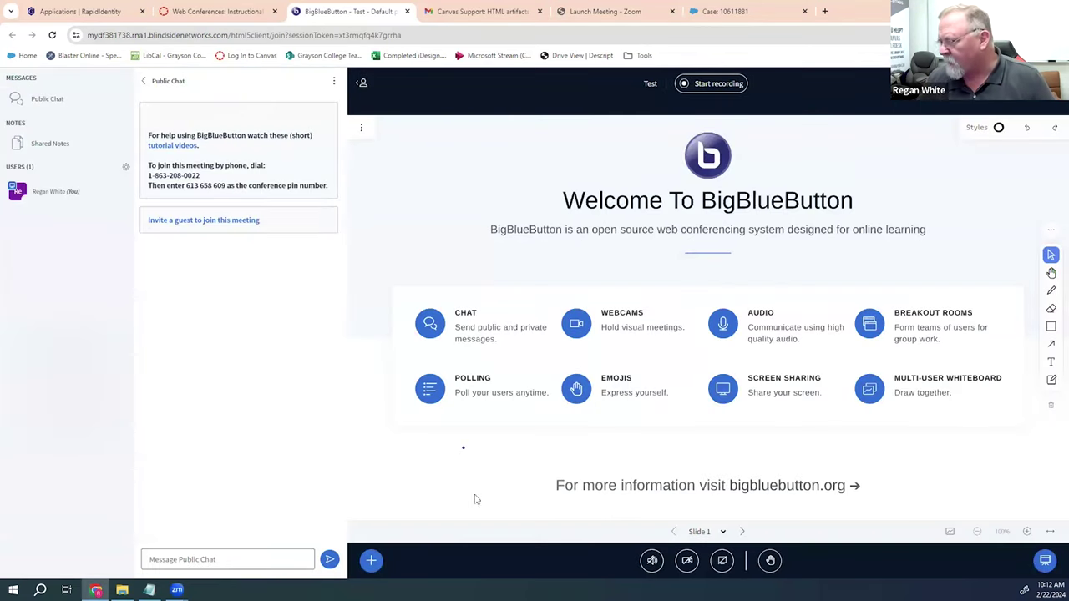
# Choose to join the audio by microphone, allow microphone access on every visit, and stop the audio feedback.
pyautogui.click(652, 564)
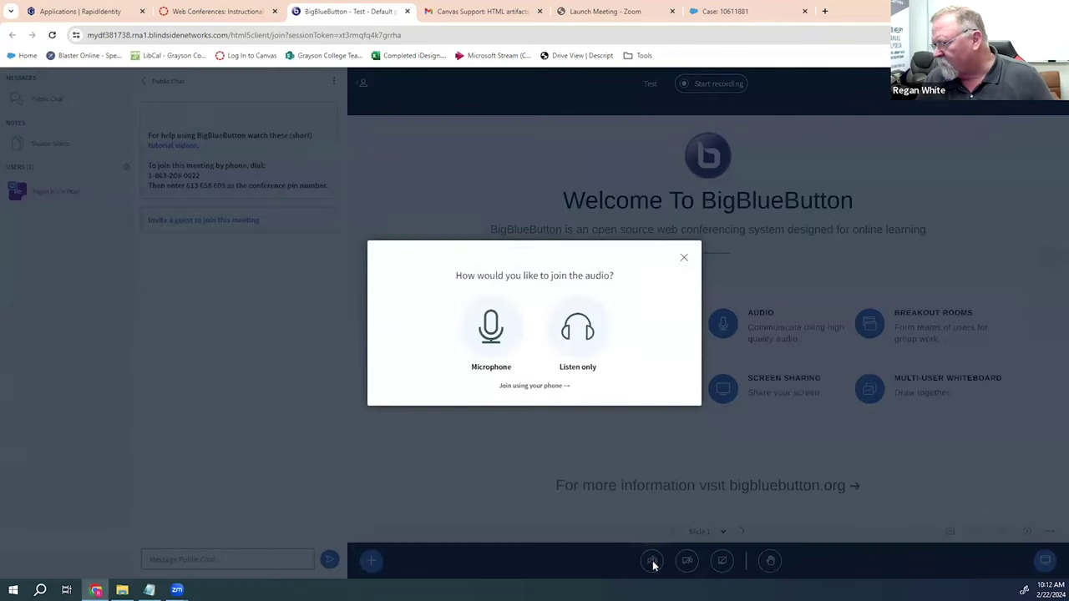
pyautogui.click(491, 328)
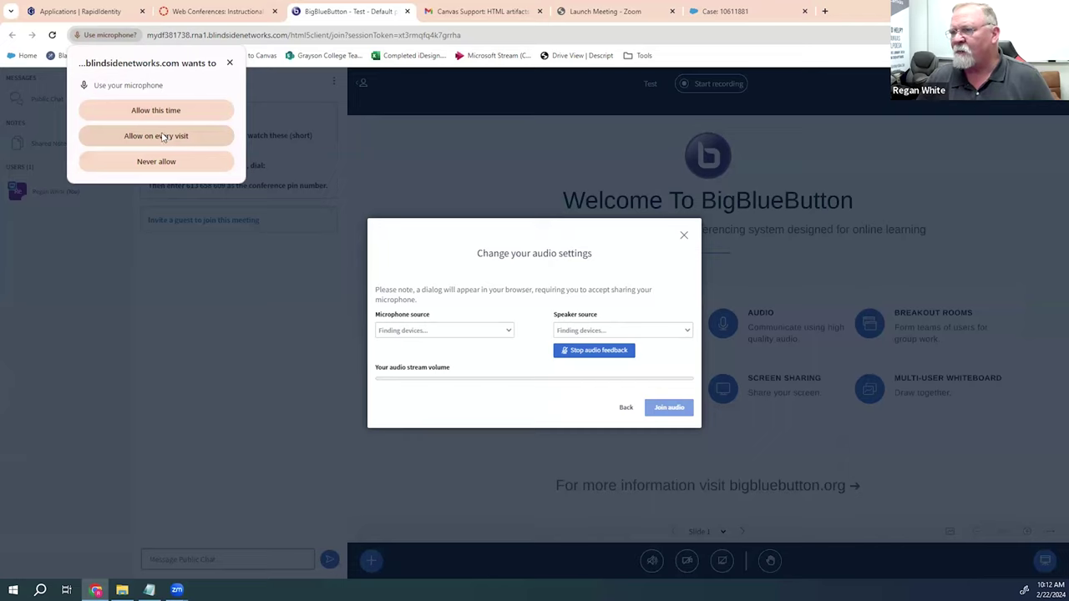
pyautogui.click(158, 138)
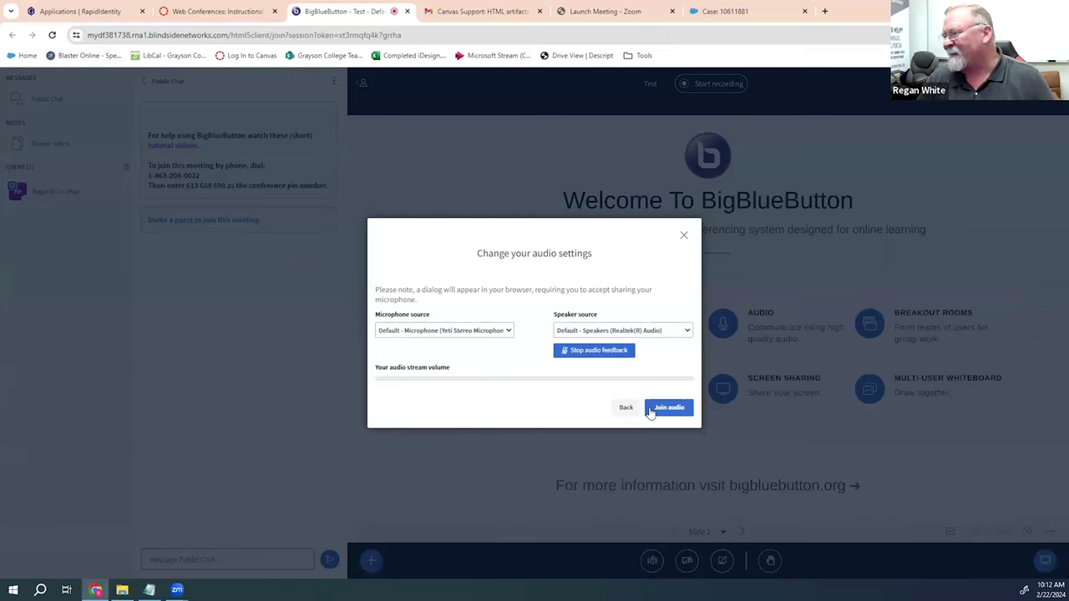
pyautogui.click(600, 354)
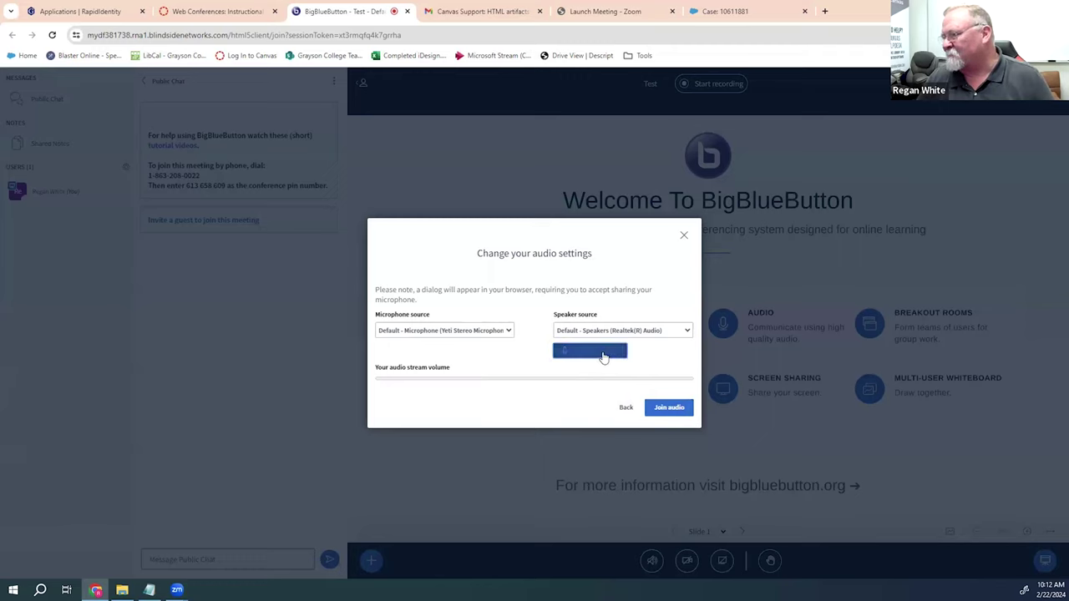
# Set the microphone source to Microphone (Yeti Stereo Microphone) and the speaker source to Speakers (Realtek(R) Audio), and join the audio.
pyautogui.click(508, 336)
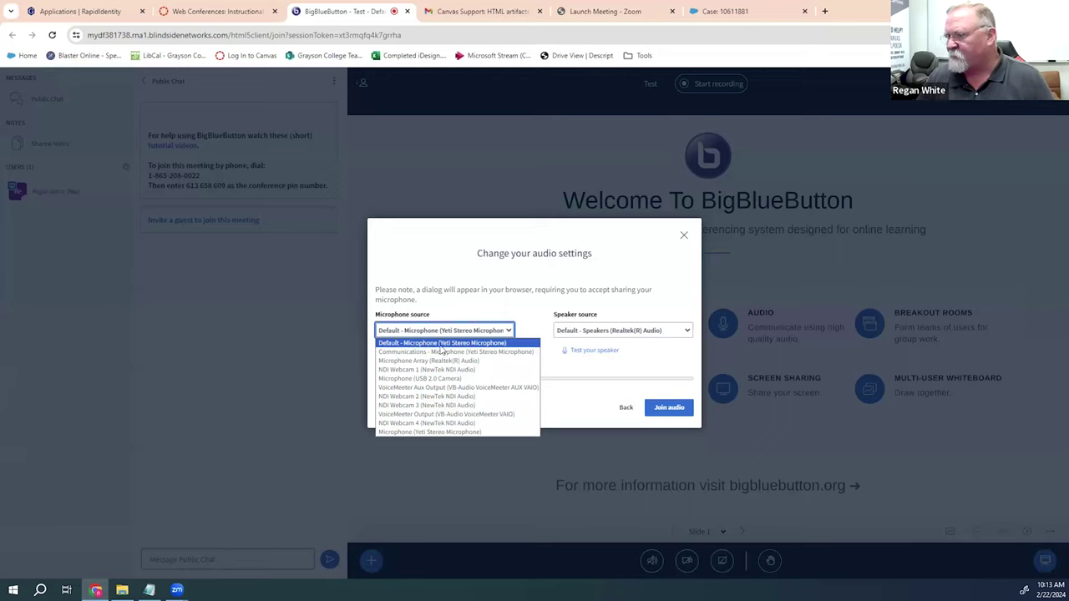
pyautogui.click(429, 432)
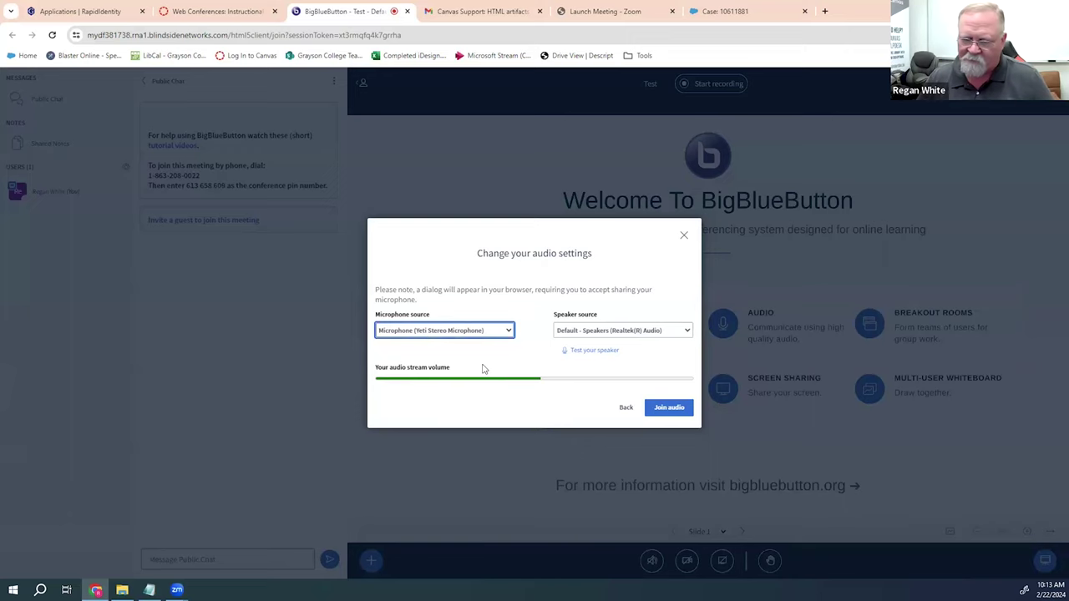
pyautogui.click(675, 333)
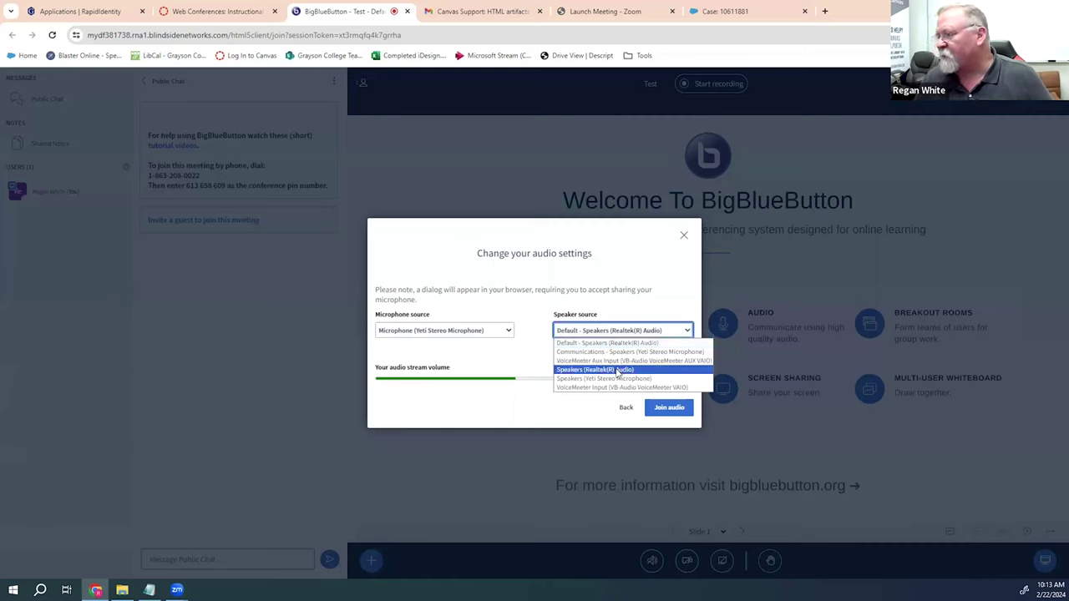
pyautogui.click(618, 371)
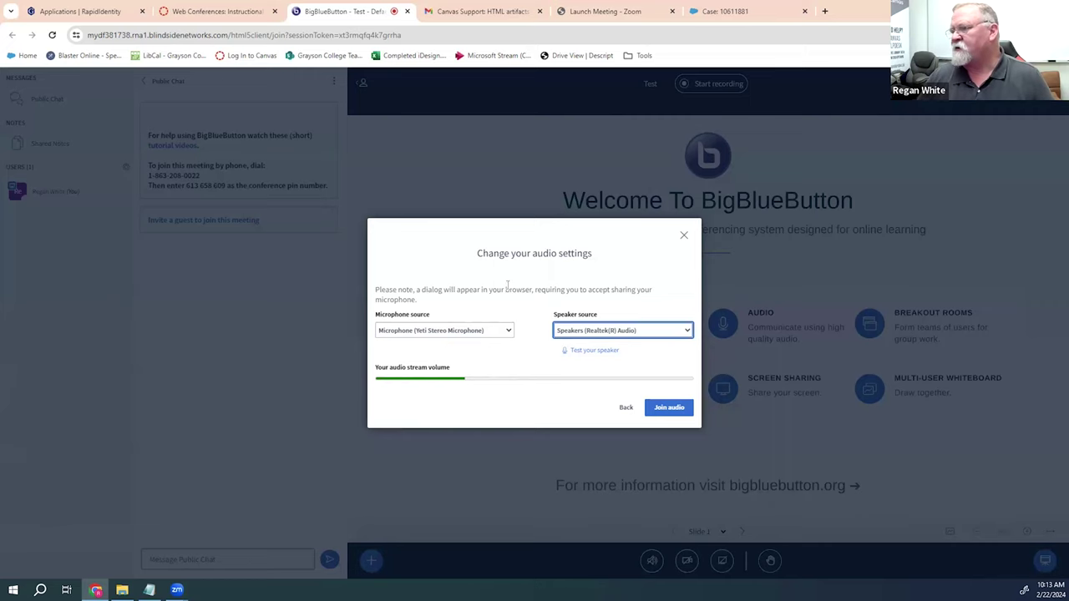
pyautogui.click(669, 409)
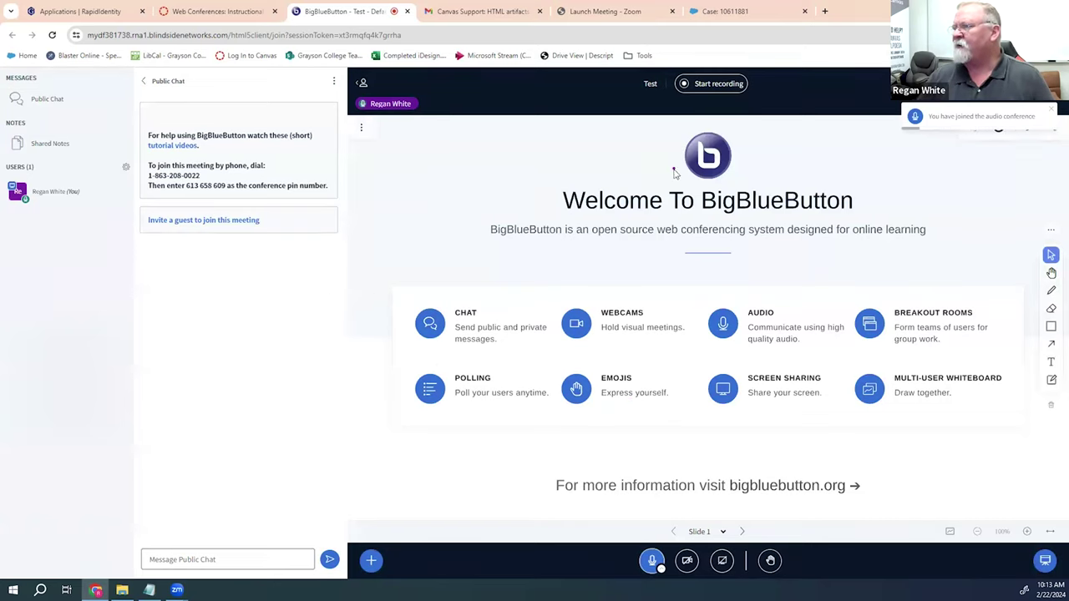
# Start recording the conference session.
pyautogui.click(704, 86)
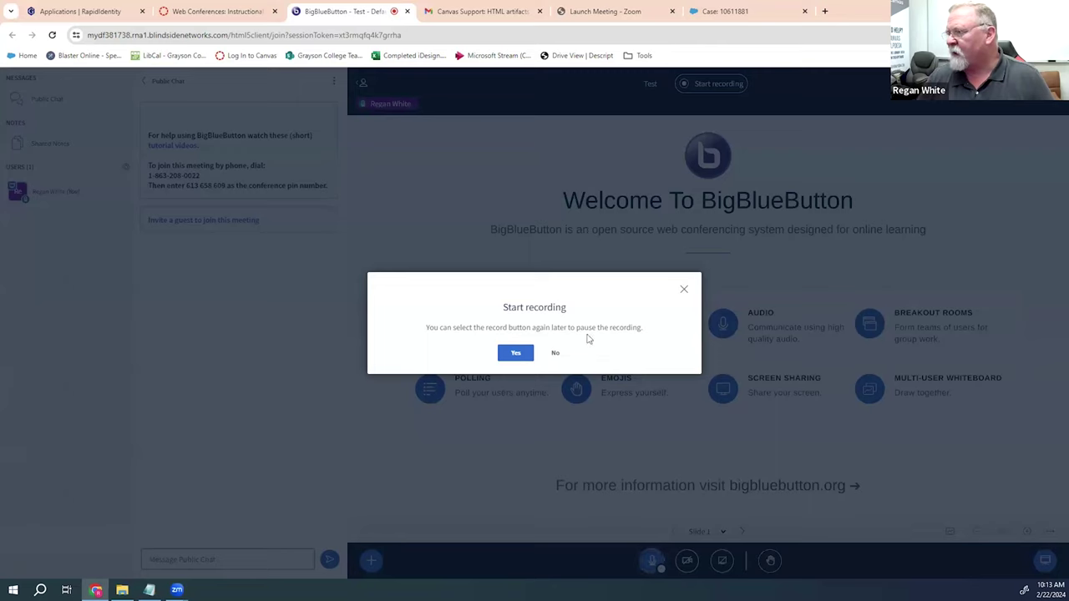
pyautogui.click(515, 355)
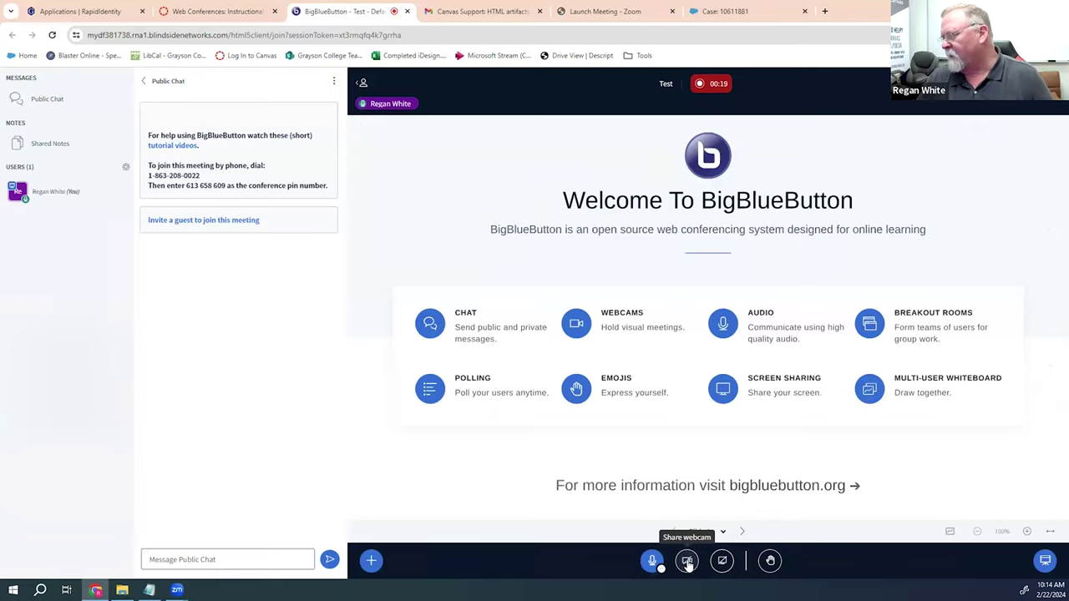
# Allow camera access on every visit and share the webcam using Integrated Webcam (1bcf:28c4).
pyautogui.click(688, 562)
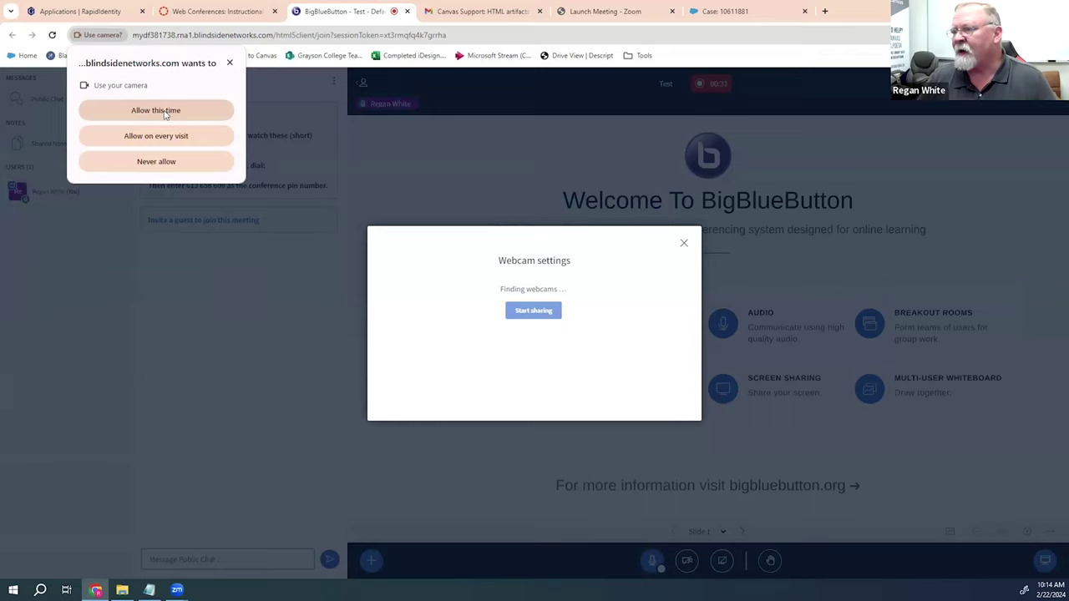
pyautogui.click(155, 139)
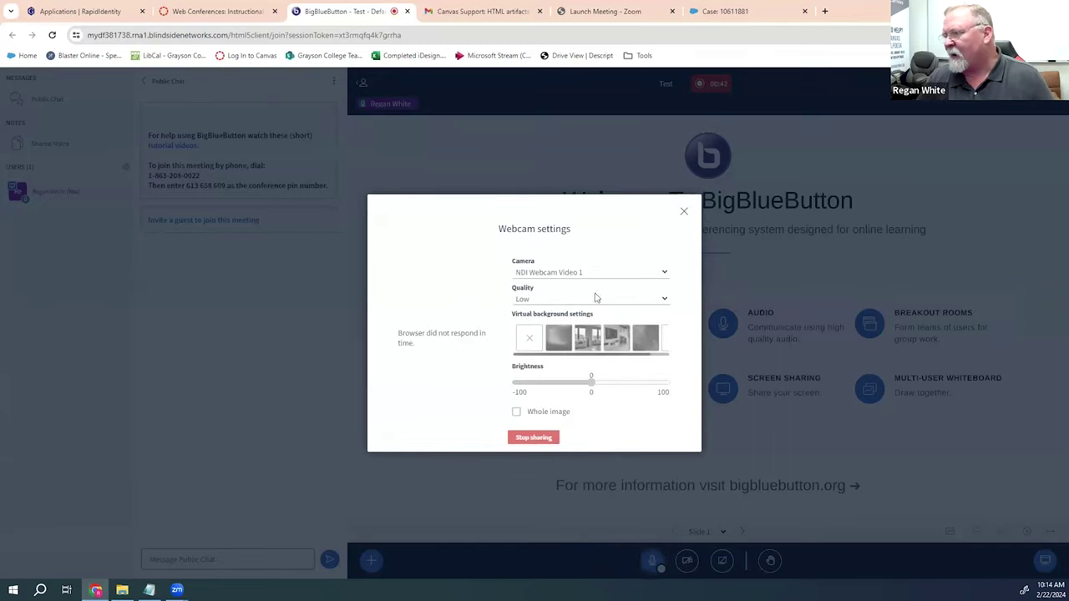
pyautogui.click(664, 275)
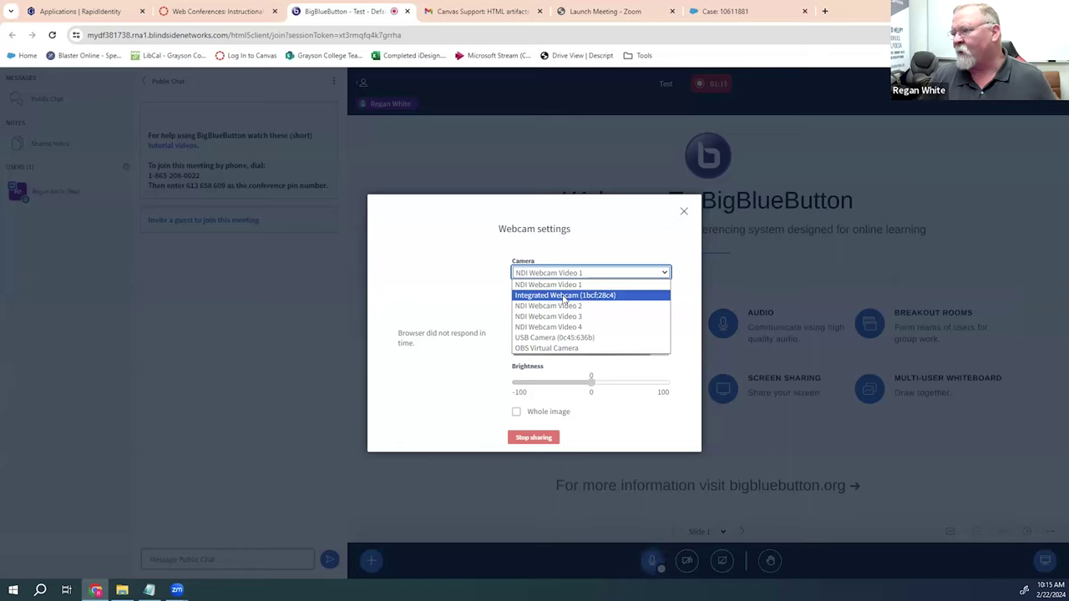
pyautogui.click(564, 296)
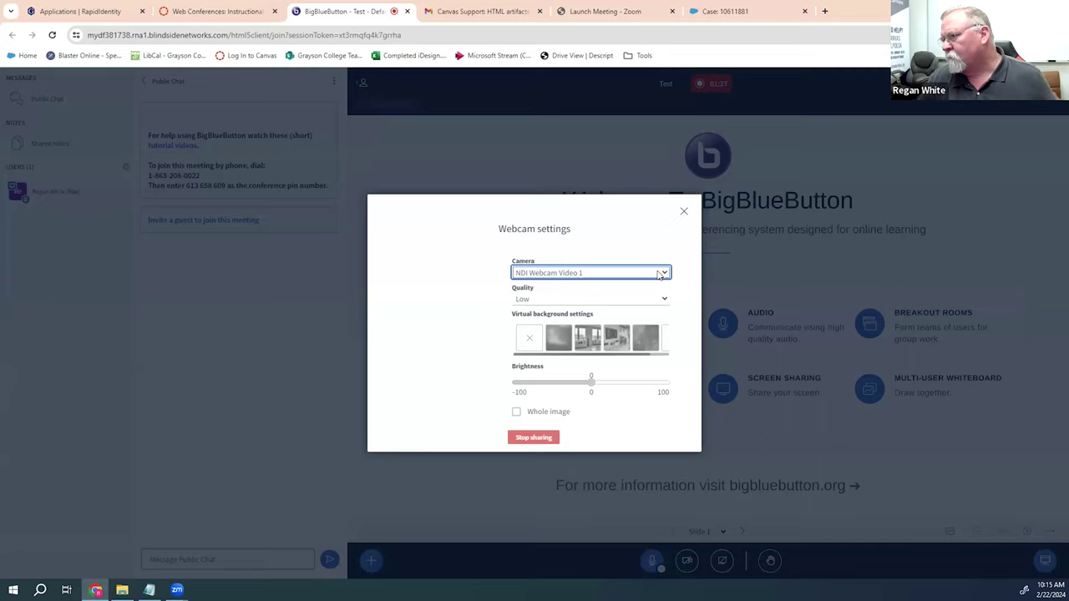
pyautogui.press('Down')
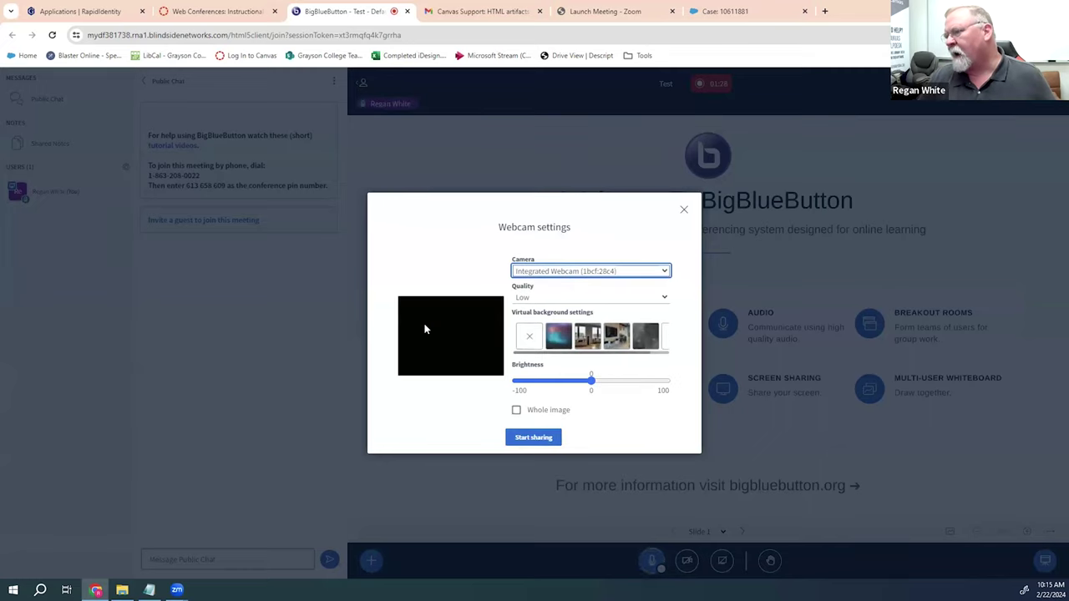
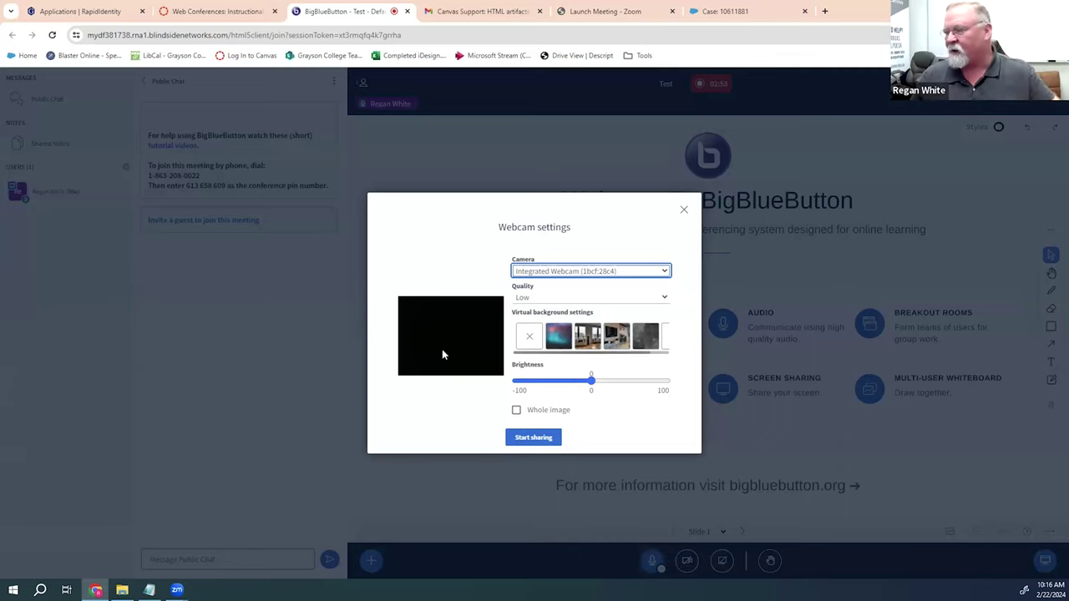
pyautogui.click(533, 439)
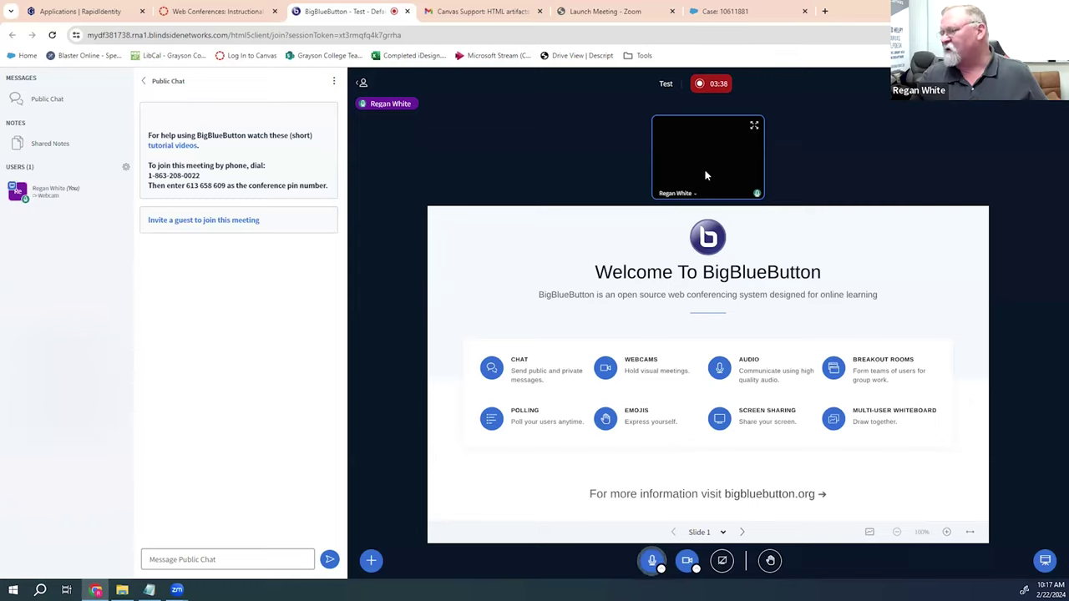
# Advance the presentation to the blank whiteboard on Slide 2.
pyautogui.moveTo(791, 306)
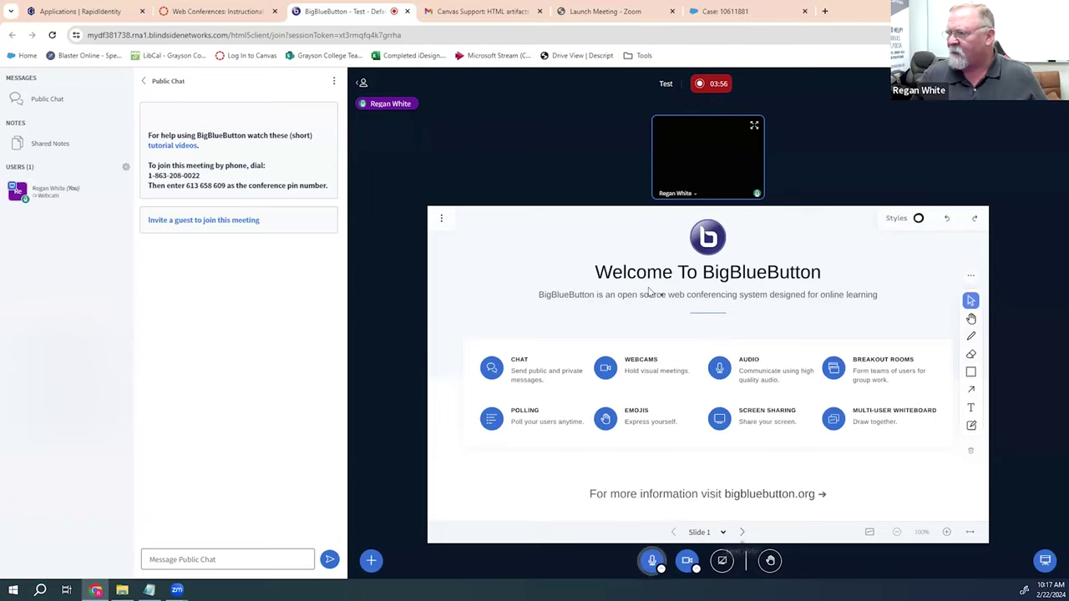
pyautogui.click(742, 533)
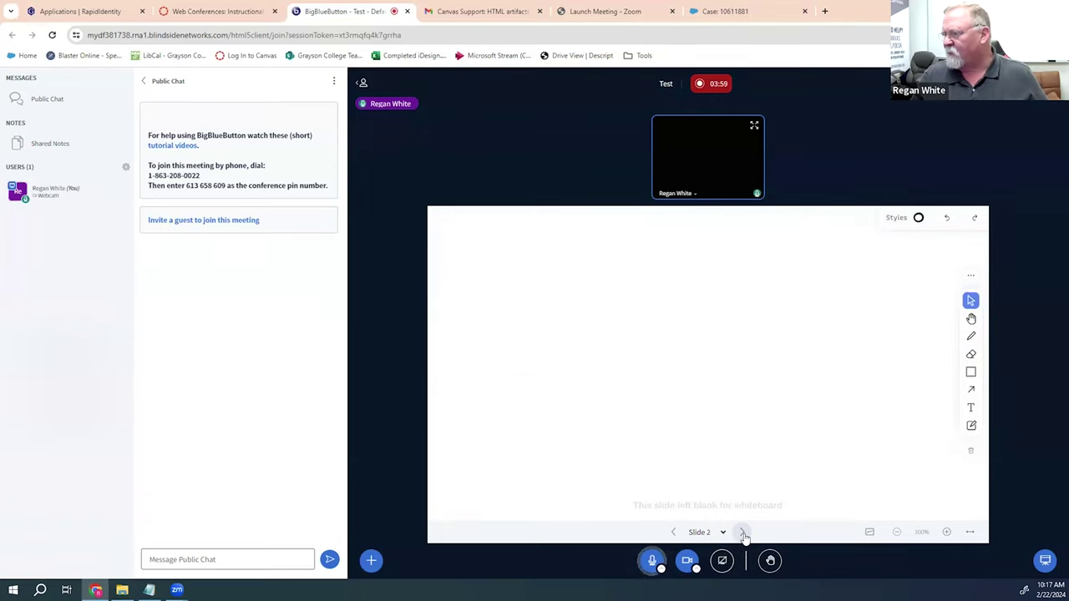
# Page forward through the blank whiteboard slides of the presentation and return to Slide 2.
pyautogui.click(743, 532)
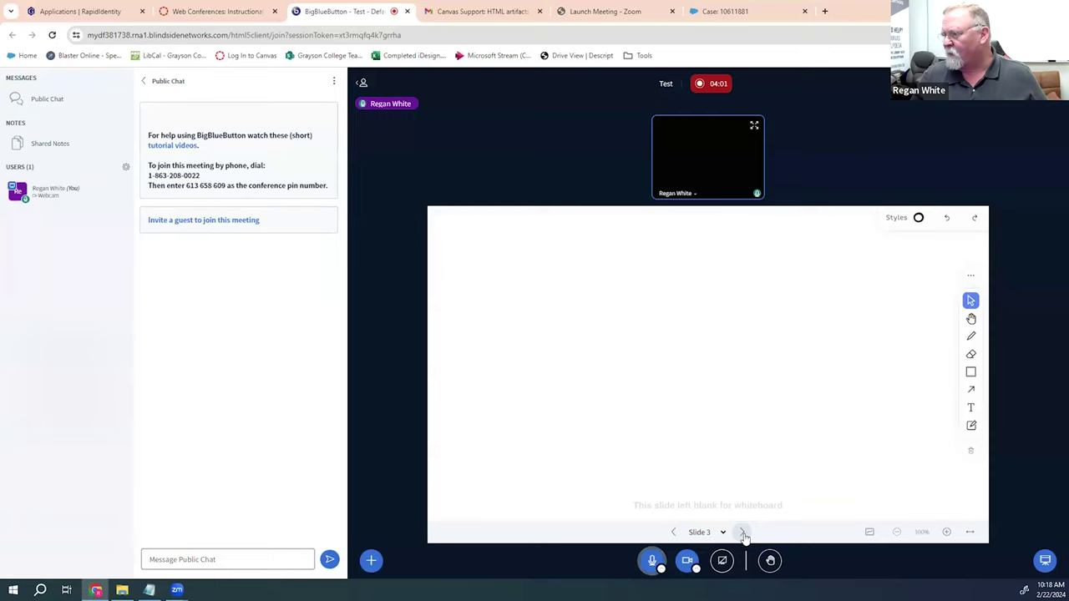
pyautogui.click(742, 532)
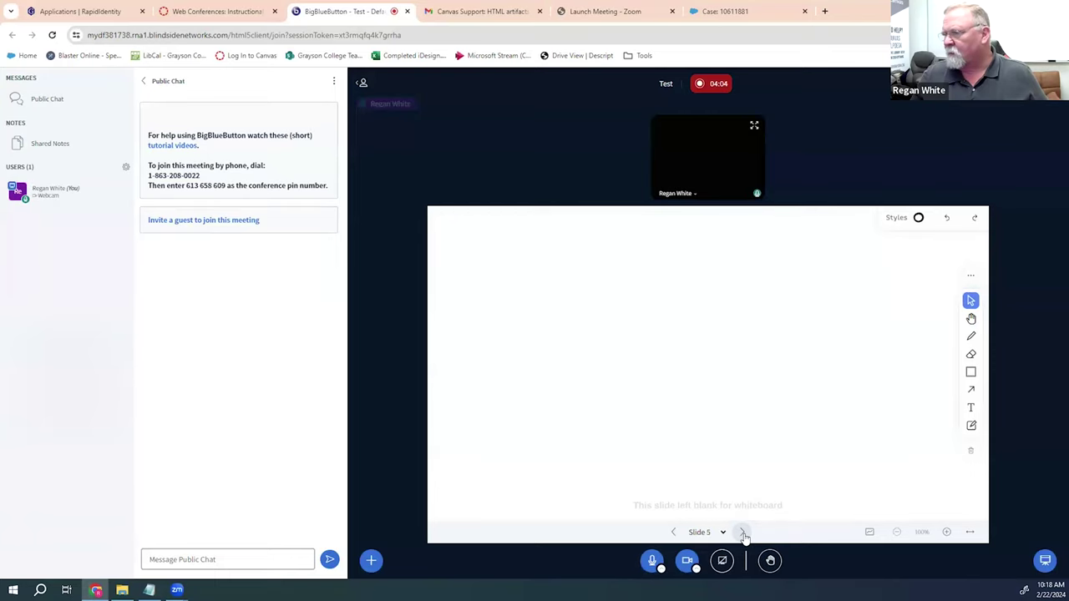
pyautogui.click(743, 533)
pyautogui.click(742, 533)
pyautogui.click(742, 533)
pyautogui.click(676, 532)
pyautogui.click(676, 533)
pyautogui.click(676, 533)
pyautogui.click(675, 533)
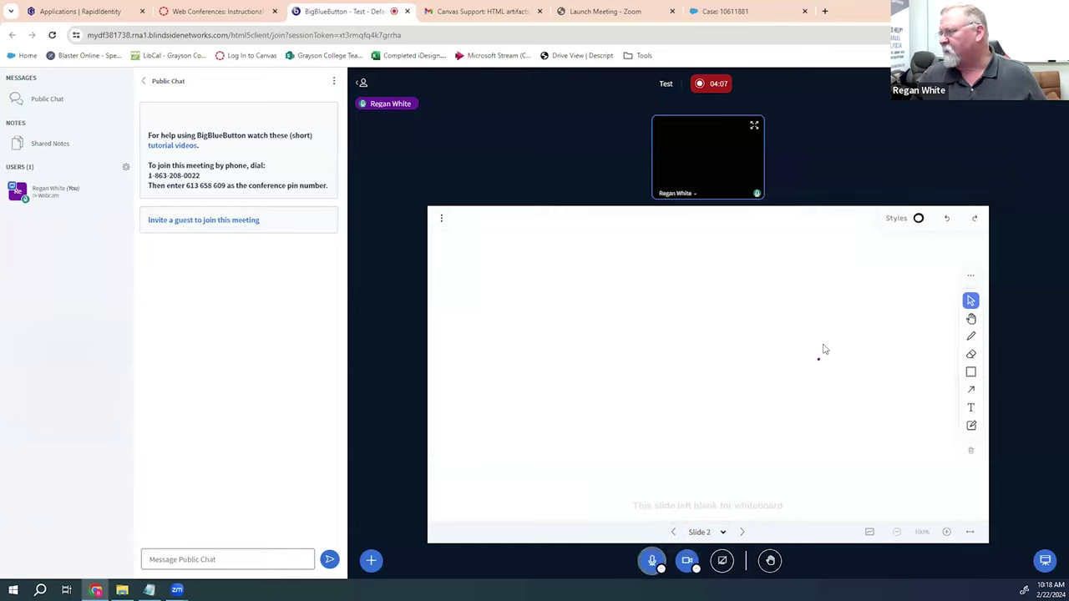
# Draw a freehand curved line with the pencil on the Slide 2 whiteboard and erase it.
pyautogui.click(971, 336)
pyautogui.moveTo(580, 336); pyautogui.dragTo(727, 405)
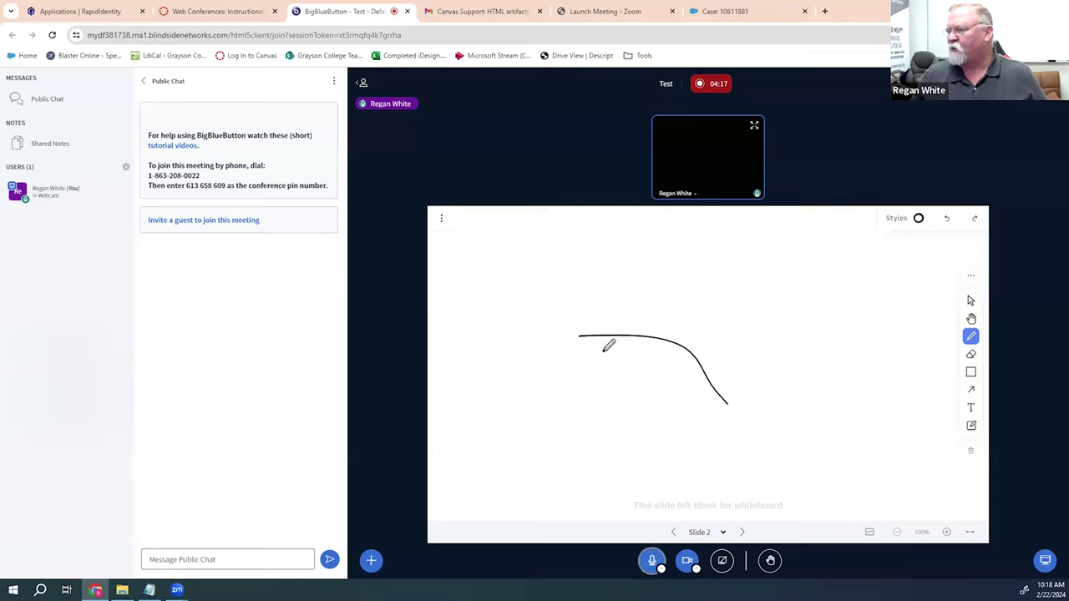
pyautogui.click(971, 354)
pyautogui.moveTo(735, 407)
pyautogui.mouseDown()
pyautogui.moveTo(642, 345)
pyautogui.moveTo(651, 337)
pyautogui.moveTo(718, 378)
pyautogui.moveTo(634, 336)
pyautogui.moveTo(575, 346)
pyautogui.moveTo(738, 372)
pyautogui.moveTo(840, 312)
pyautogui.mouseUp()
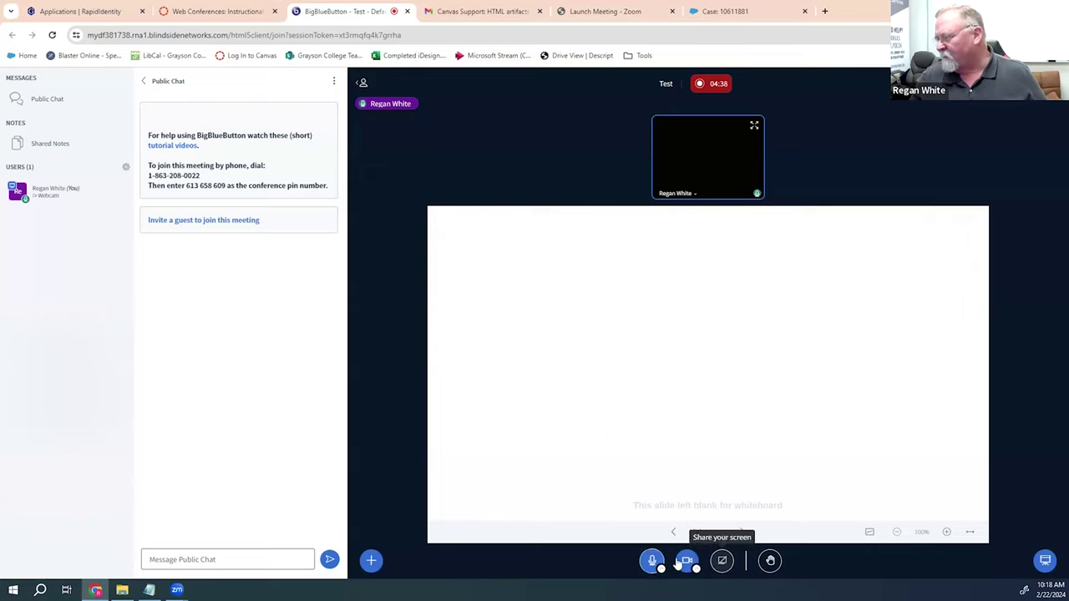
# Look through the tab and window sharing options, and share the entire Screen 2 with system audio included.
pyautogui.click(722, 561)
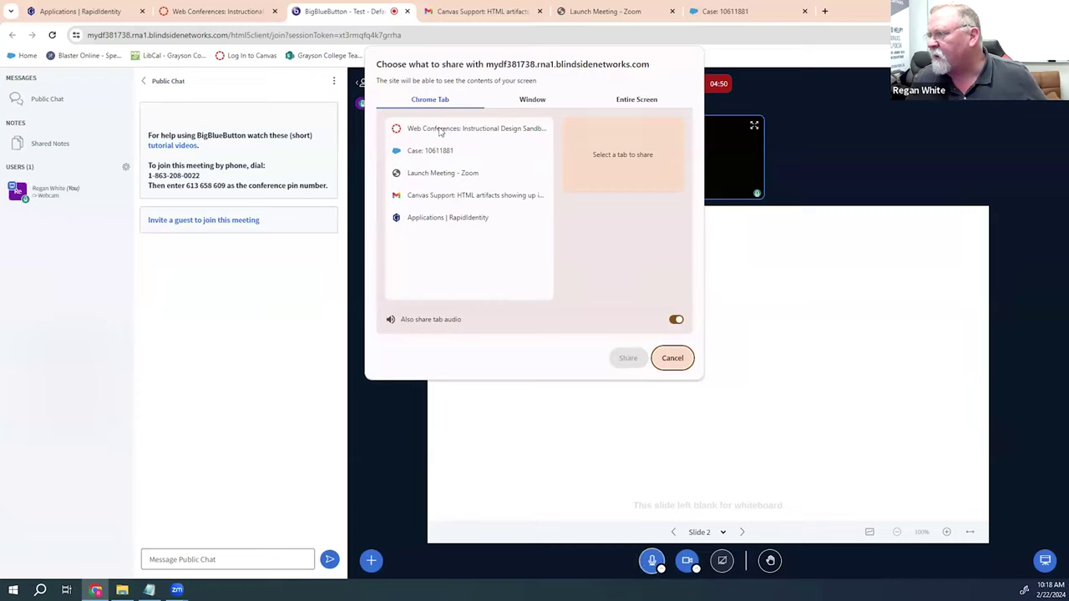
pyautogui.click(422, 134)
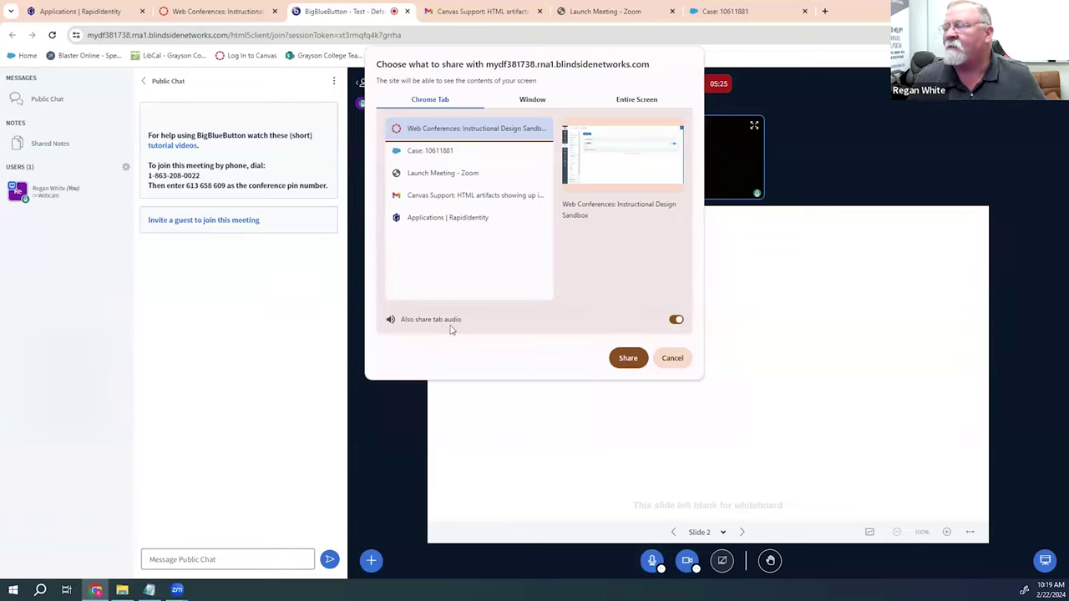
pyautogui.click(674, 321)
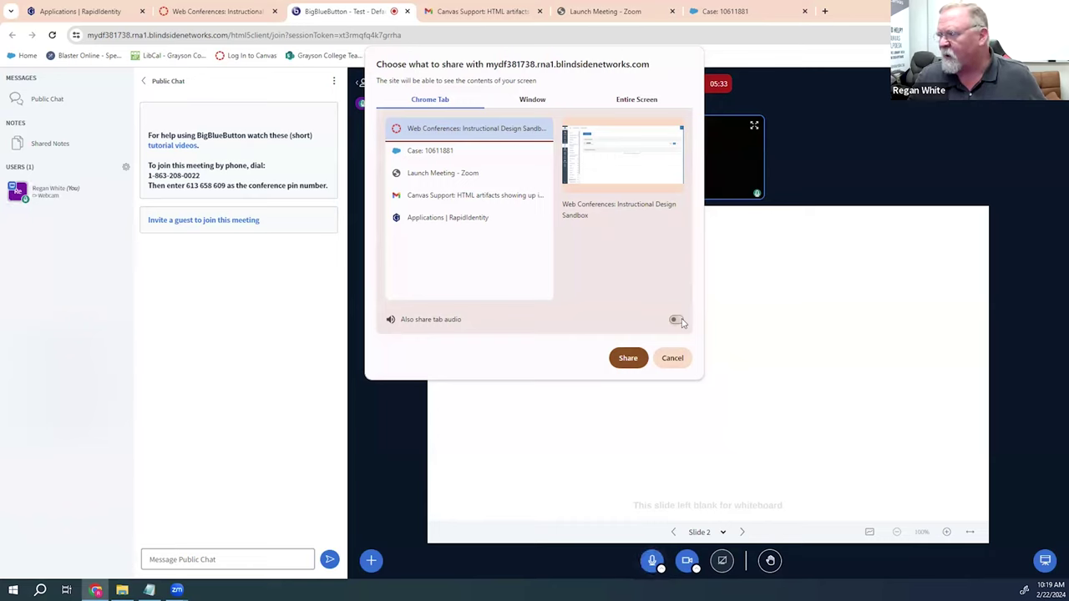
pyautogui.click(676, 320)
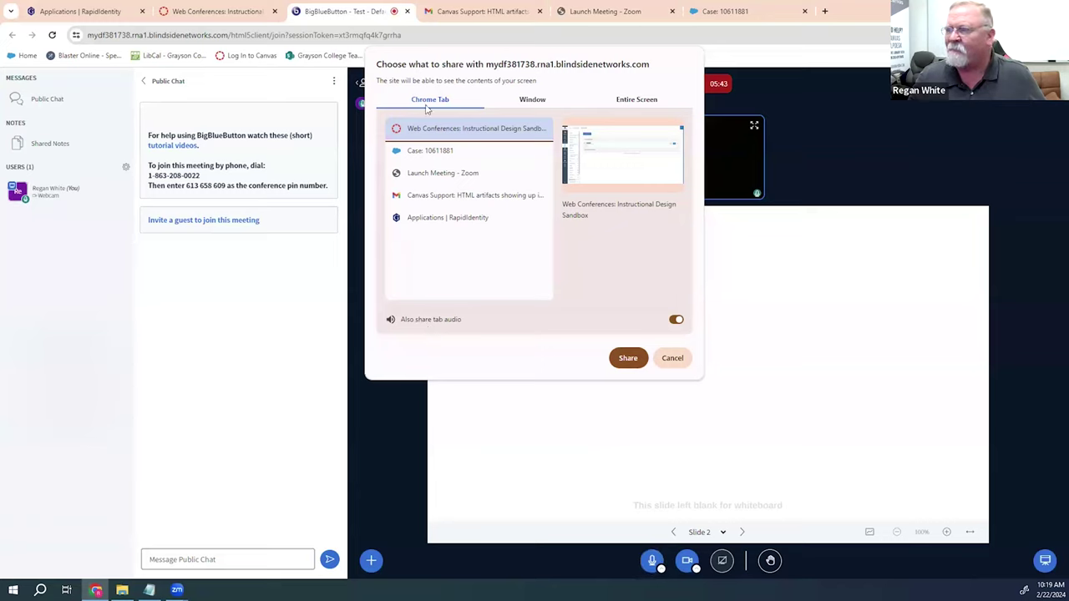
pyautogui.click(530, 104)
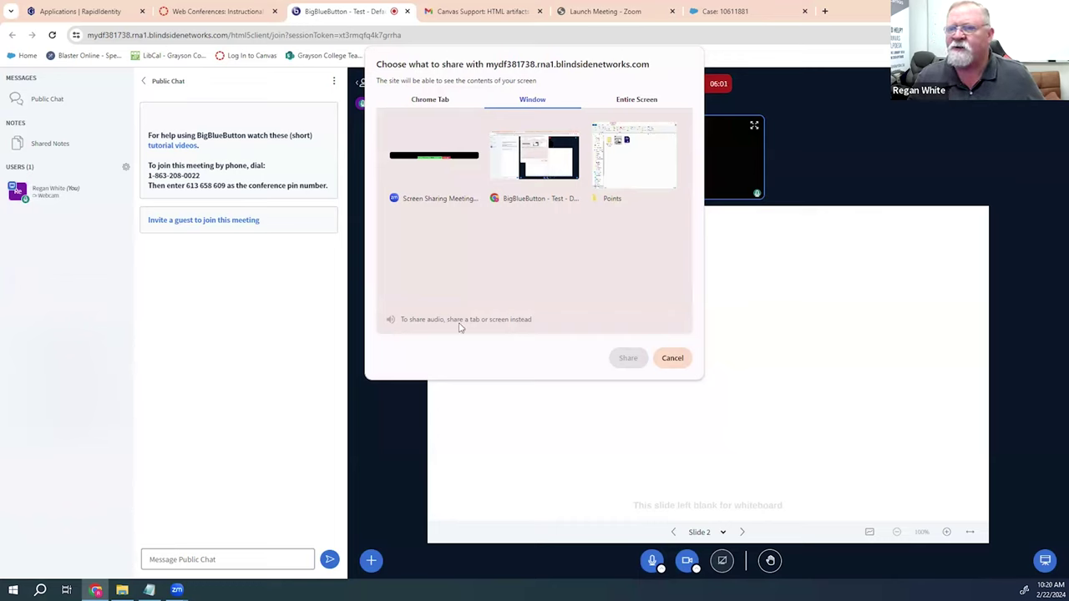
pyautogui.click(636, 101)
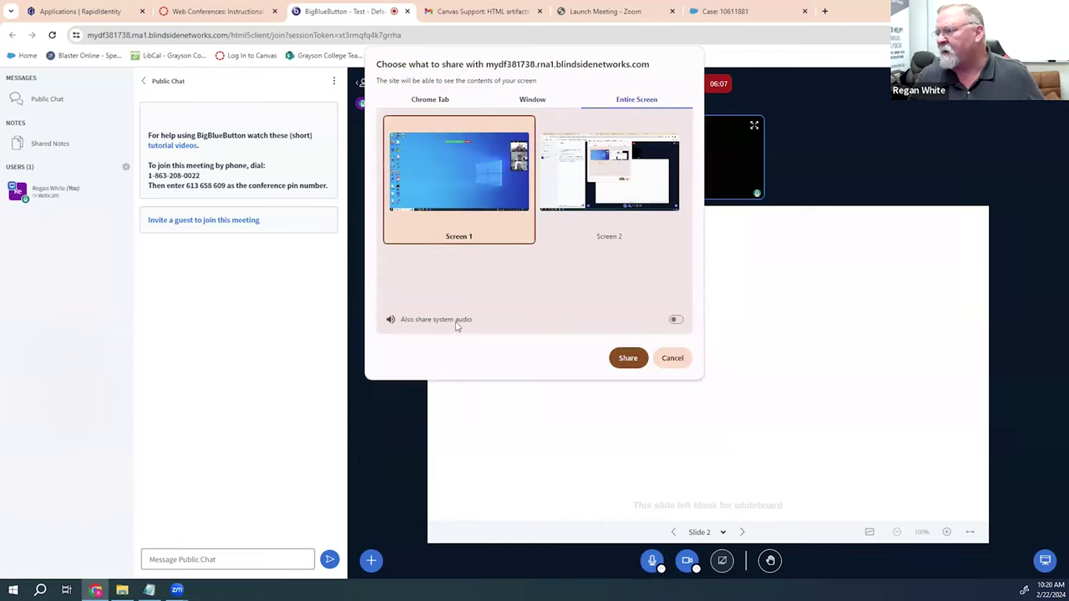
pyautogui.click(677, 320)
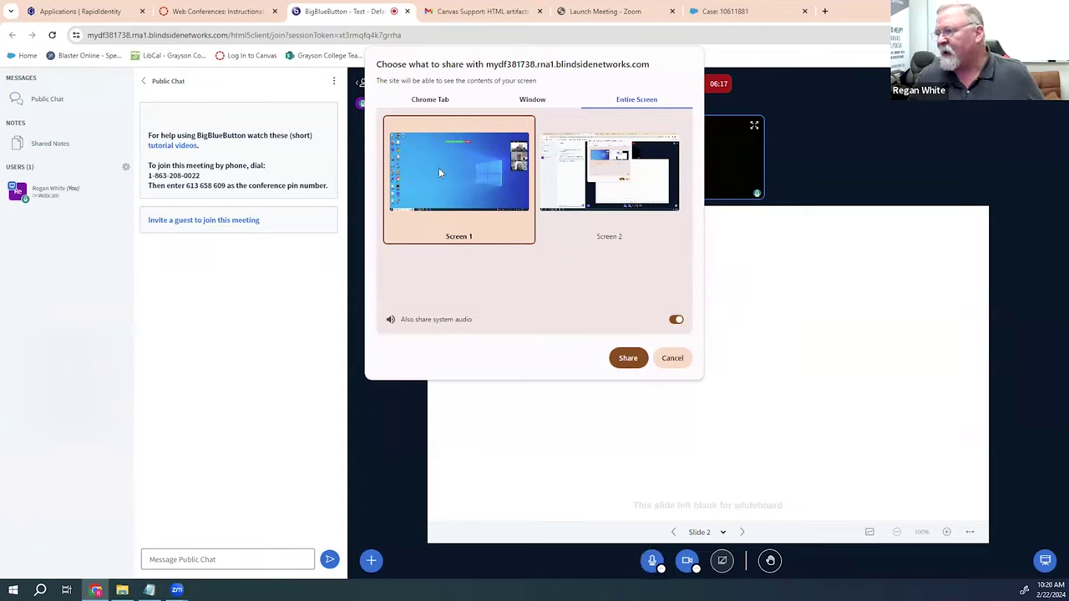
pyautogui.click(643, 193)
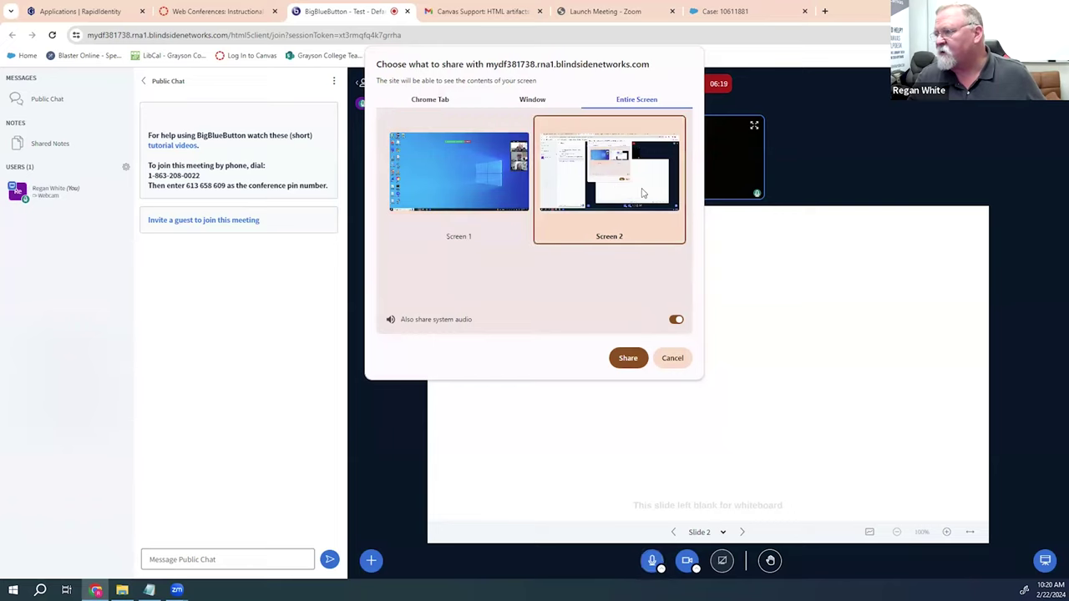
pyautogui.click(627, 359)
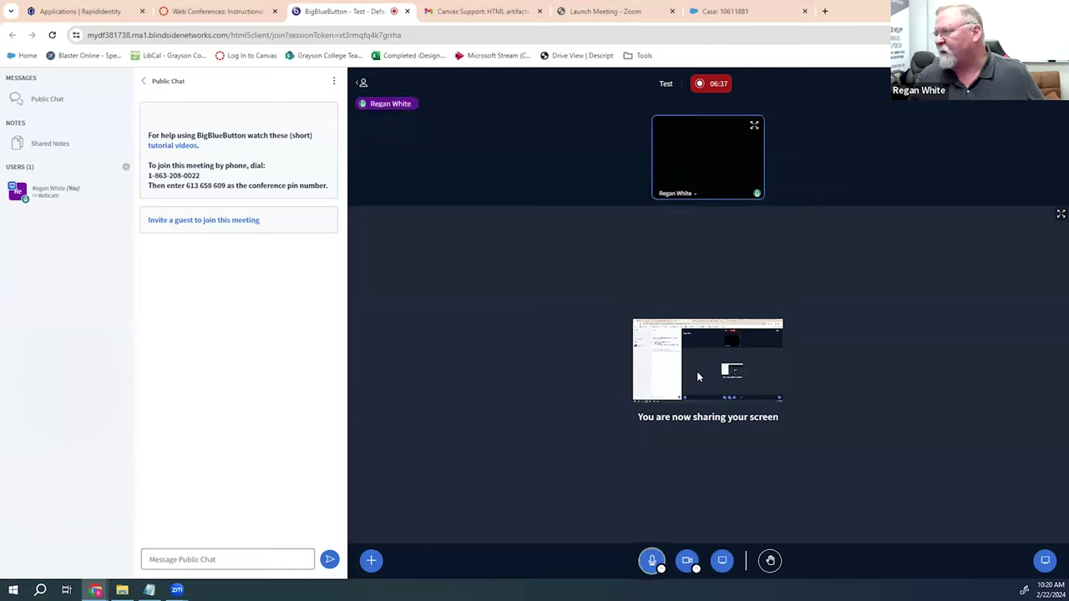
# Enlarge the screenshare video preview and shrink it again.
pyautogui.click(1058, 217)
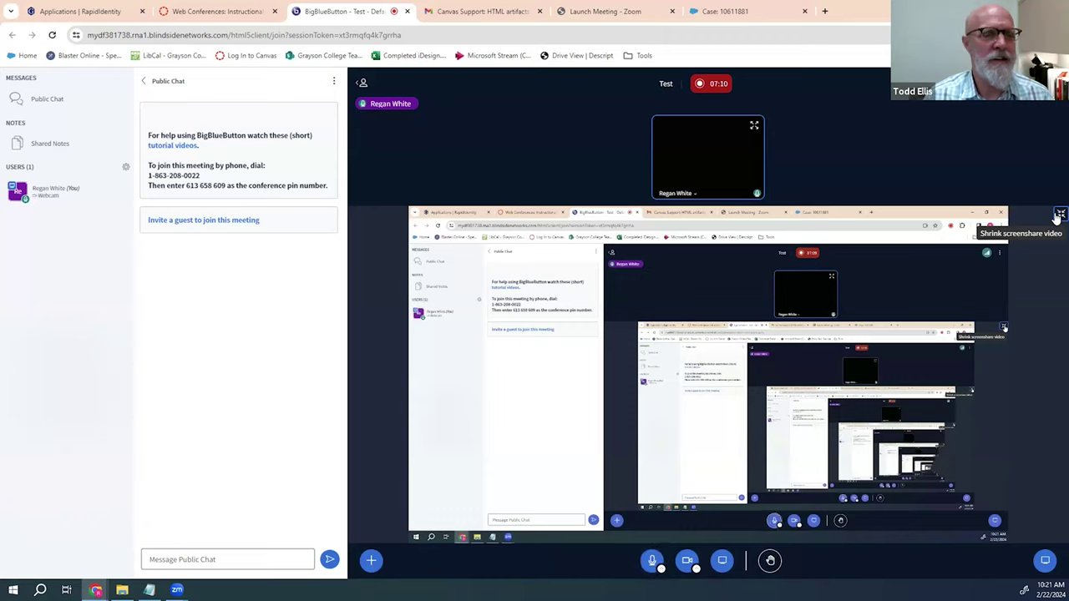
pyautogui.click(1058, 215)
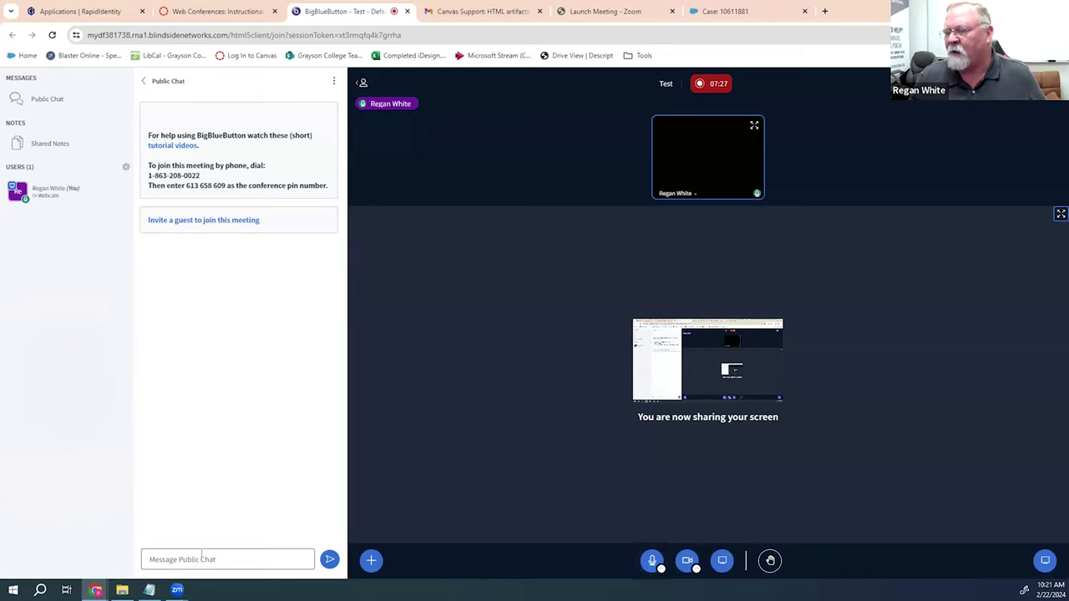
# Send "Here is a message" in the public chat.
pyautogui.click(242, 561)
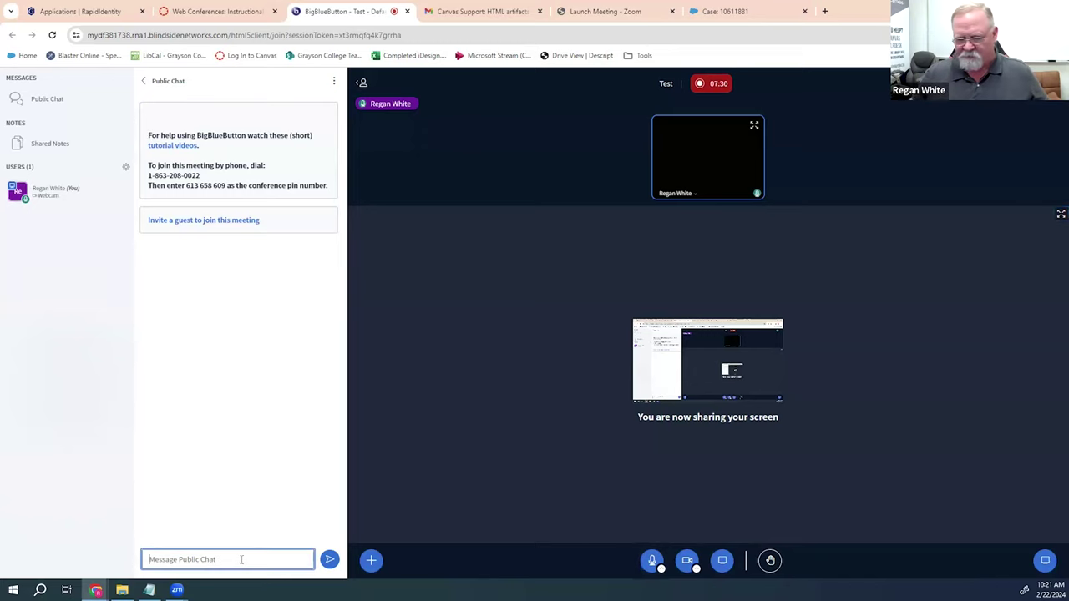
pyautogui.write('Here i')
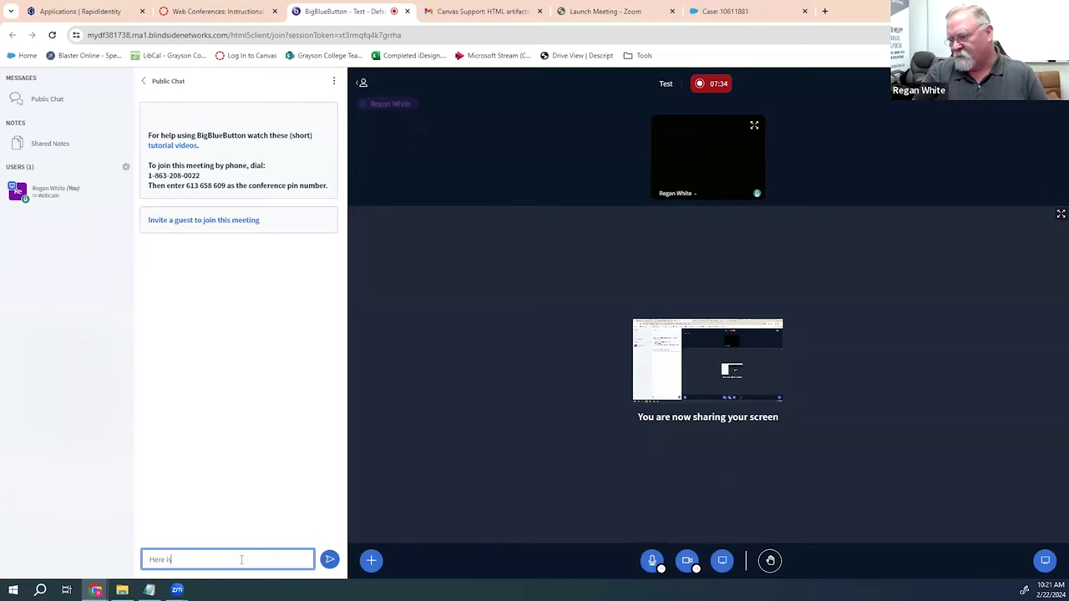
pyautogui.write('s a messa')
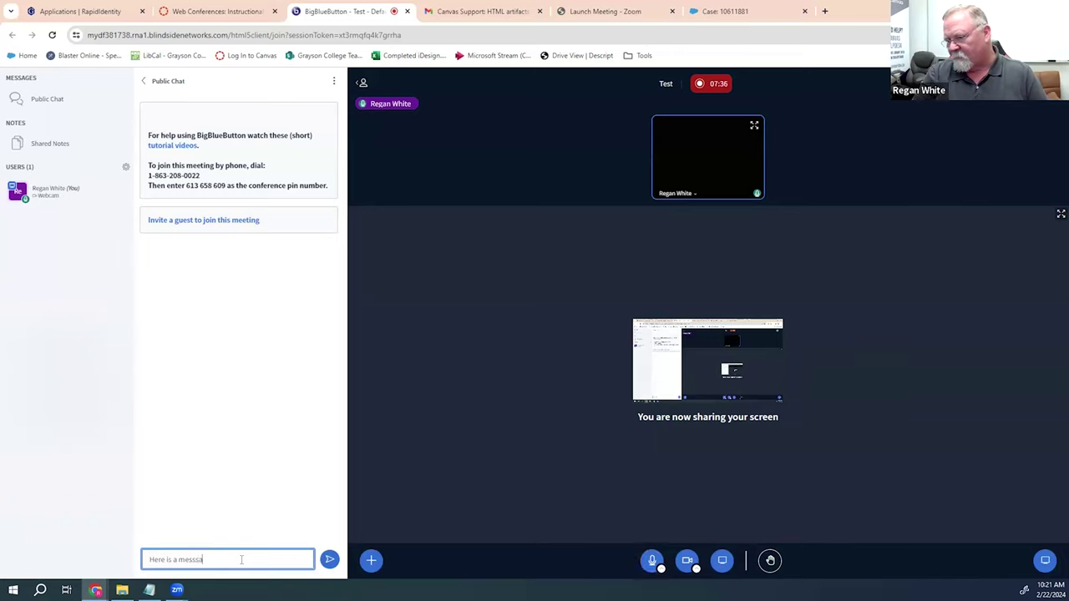
pyautogui.write('ge')
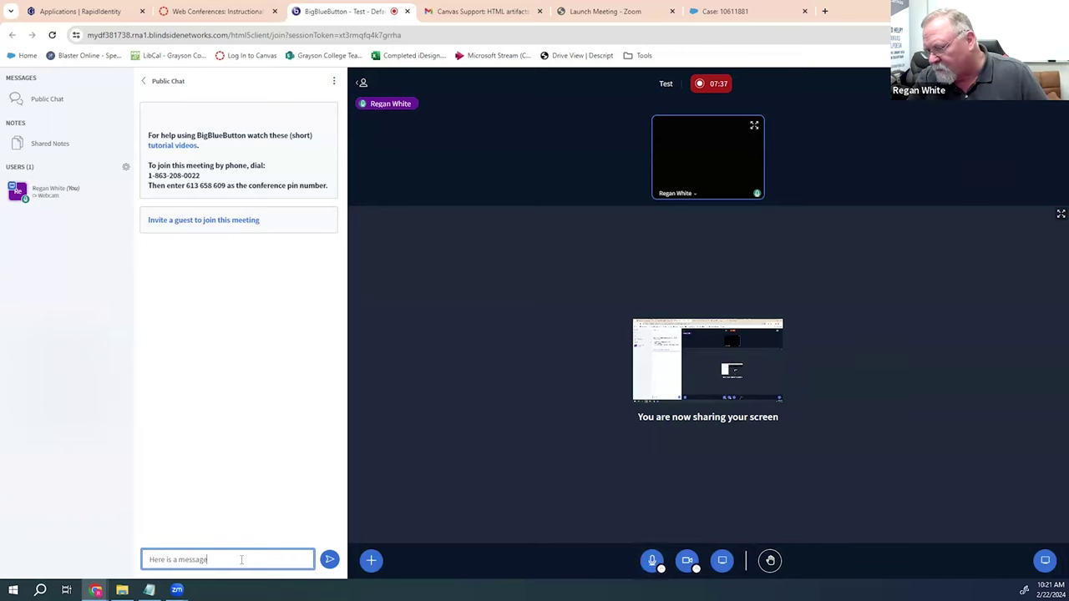
pyautogui.click(325, 564)
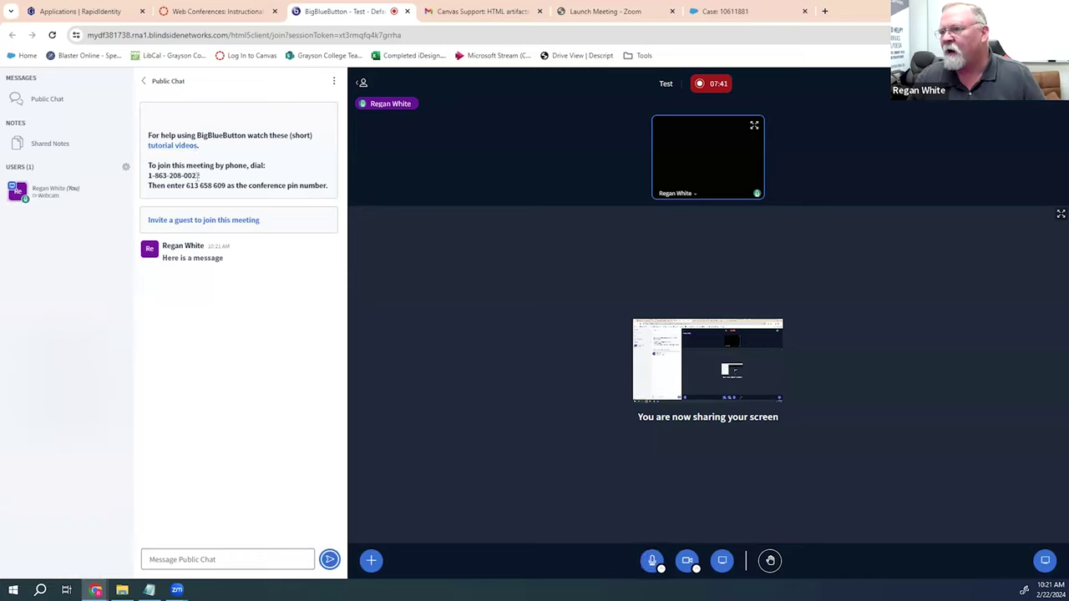
# Highlight the dial-in phone number and conference PIN in the chat, and view the guest invitation page before closing it.
pyautogui.moveTo(149, 175); pyautogui.dragTo(200, 177)
pyautogui.click(170, 173)
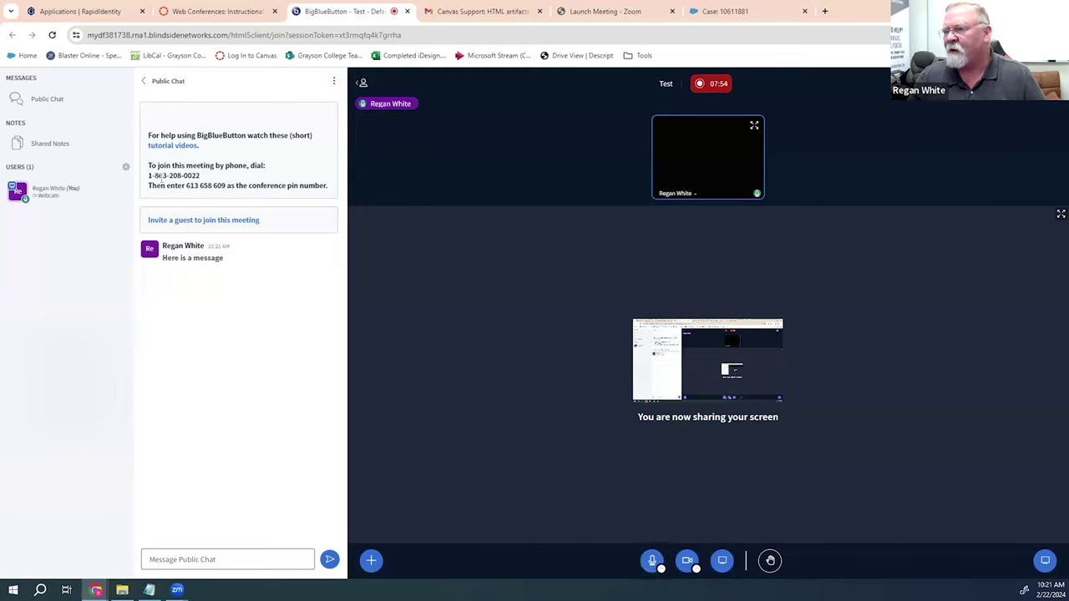
pyautogui.moveTo(154, 175); pyautogui.dragTo(224, 190)
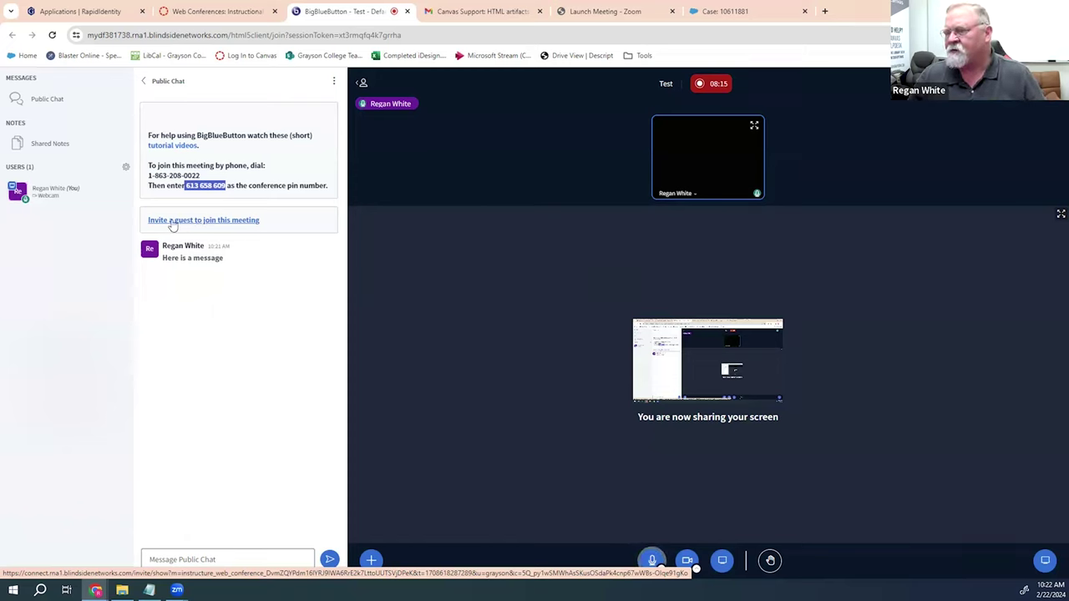
pyautogui.click(214, 222)
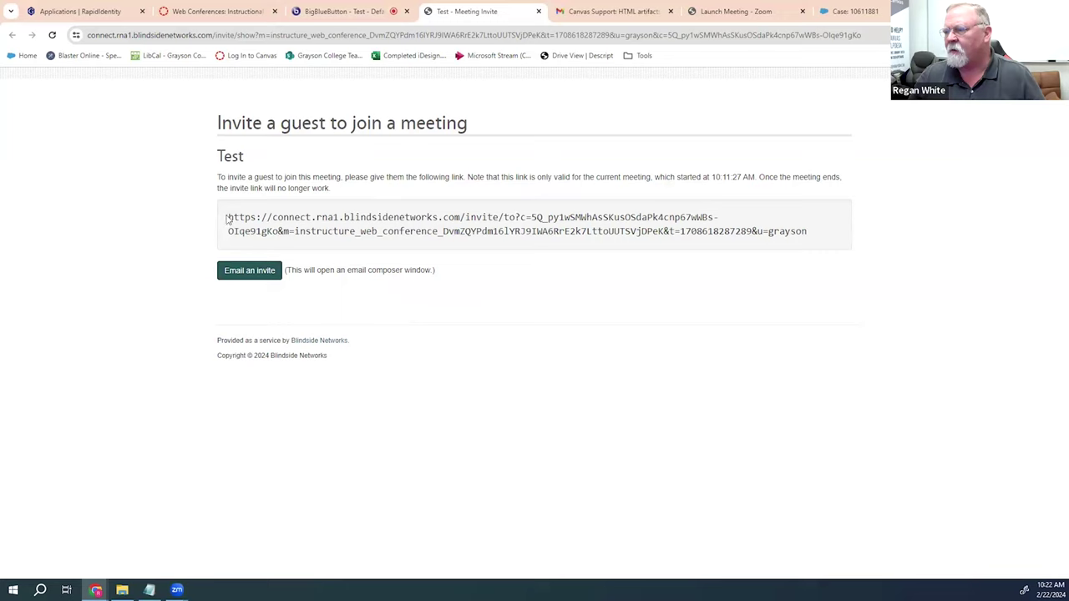
pyautogui.click(538, 12)
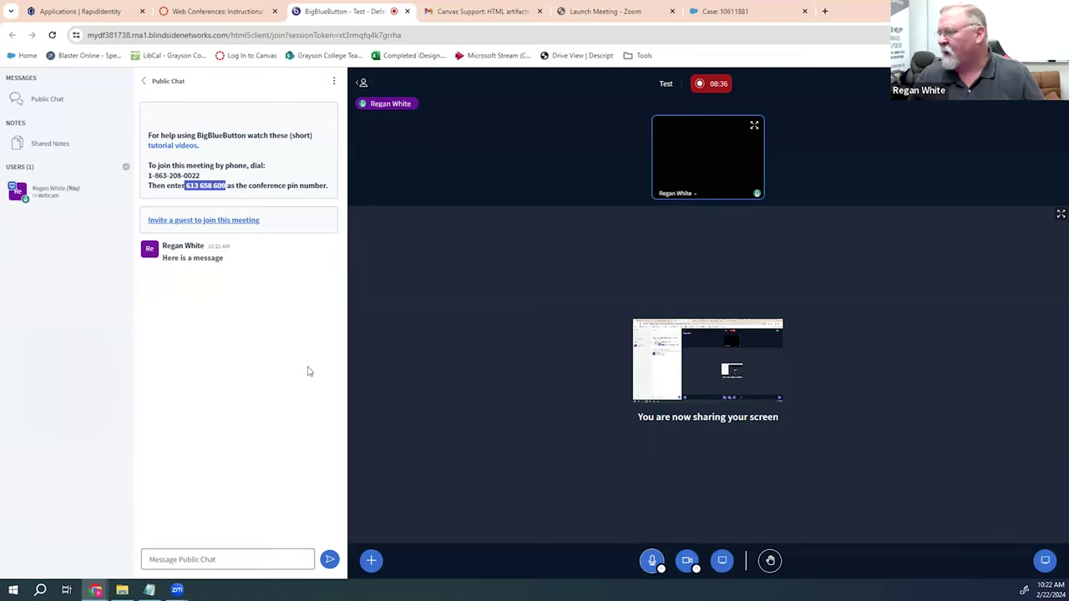
# Minimize and restore the shared content area, and stop sharing the screen.
pyautogui.click(1045, 563)
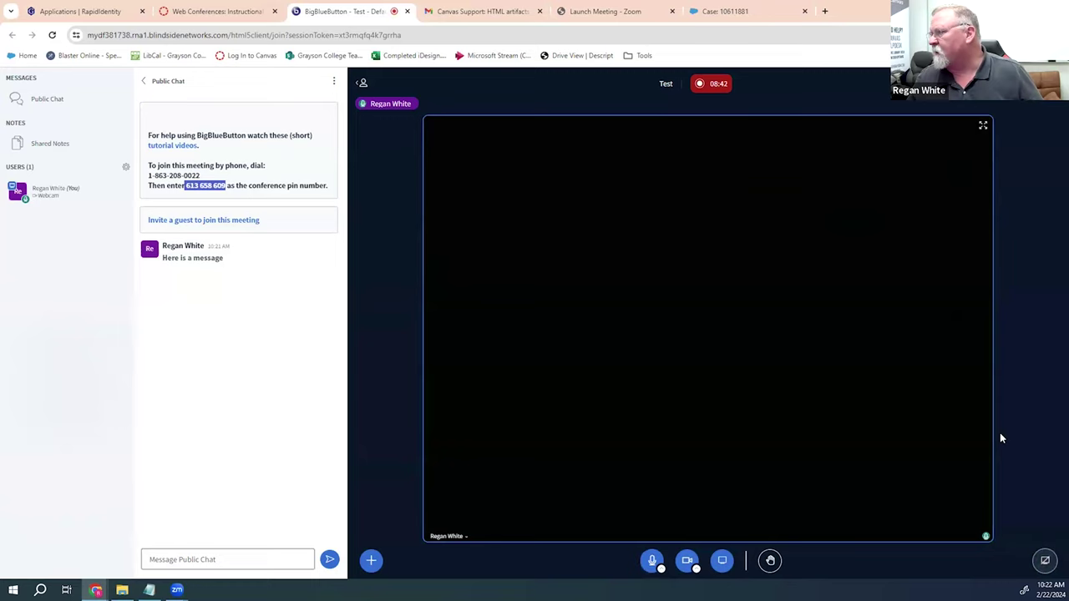
pyautogui.click(1045, 561)
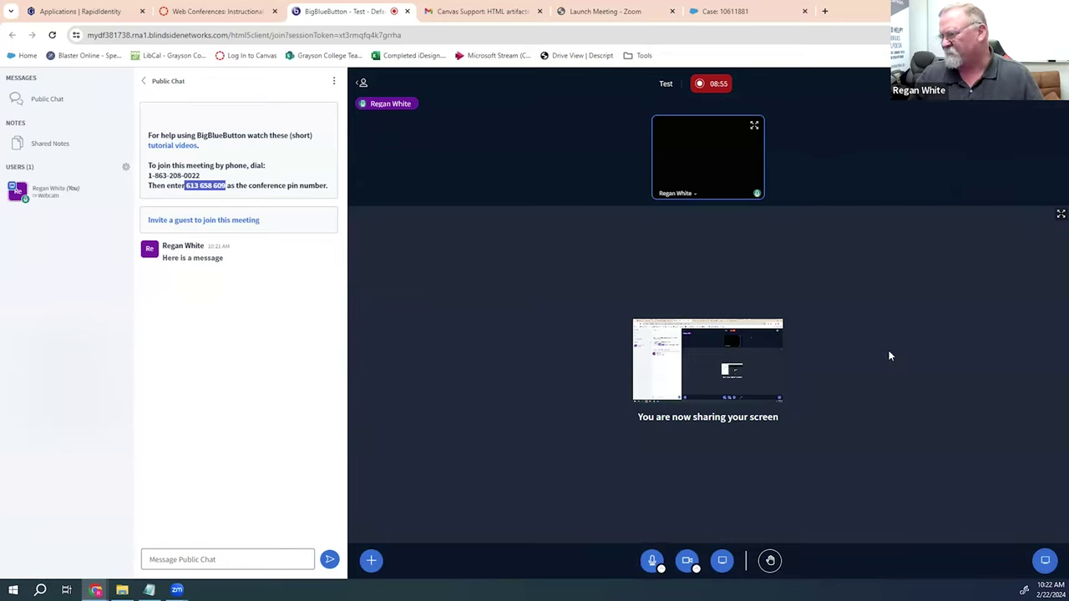
pyautogui.click(723, 562)
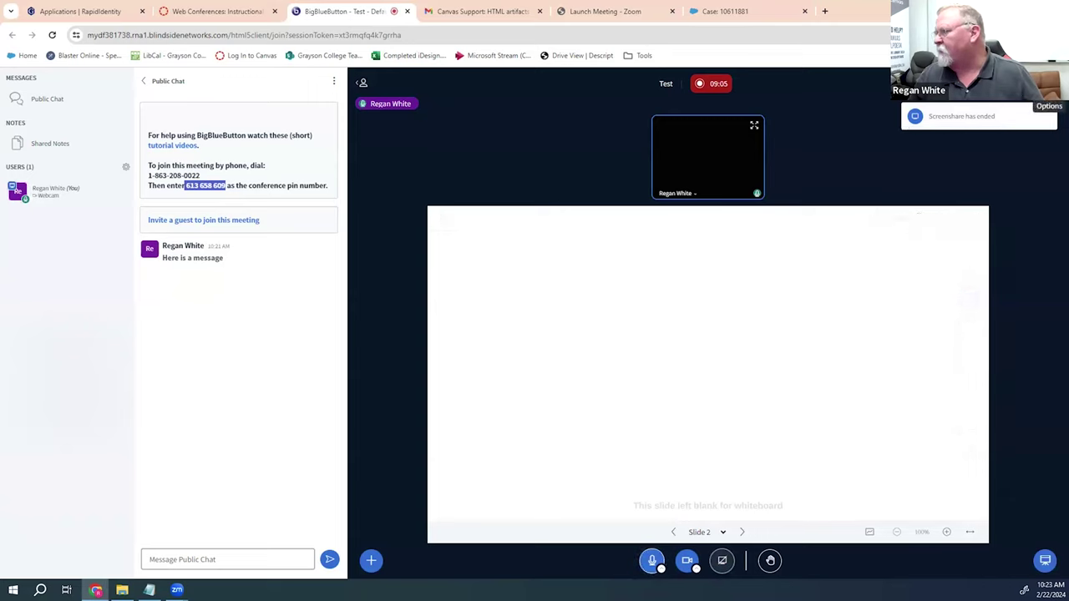
# End the Test meeting for all users.
pyautogui.click(1048, 83)
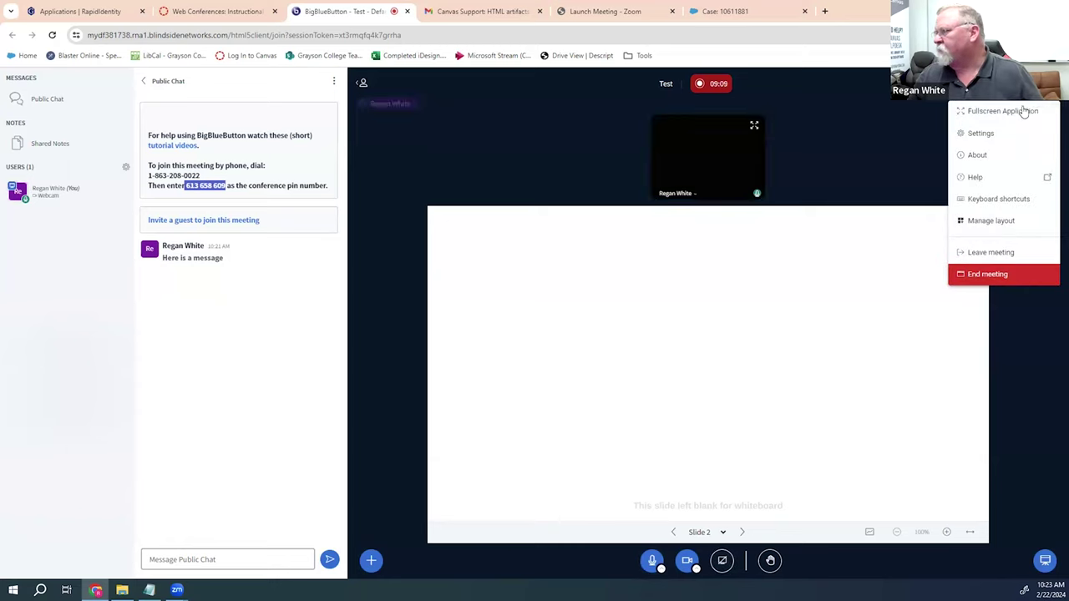
pyautogui.click(990, 276)
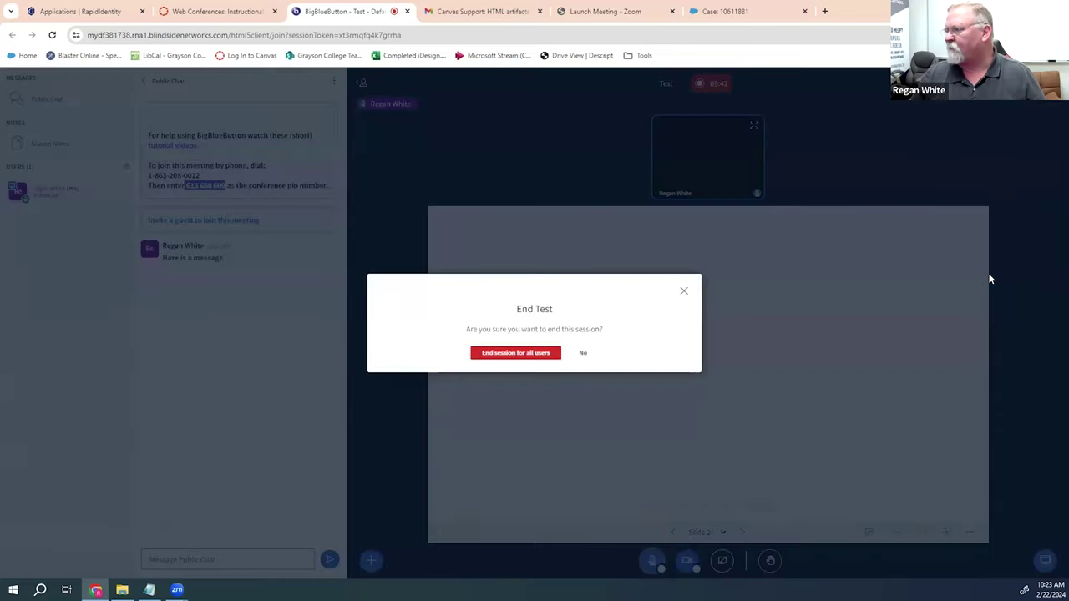
pyautogui.click(501, 354)
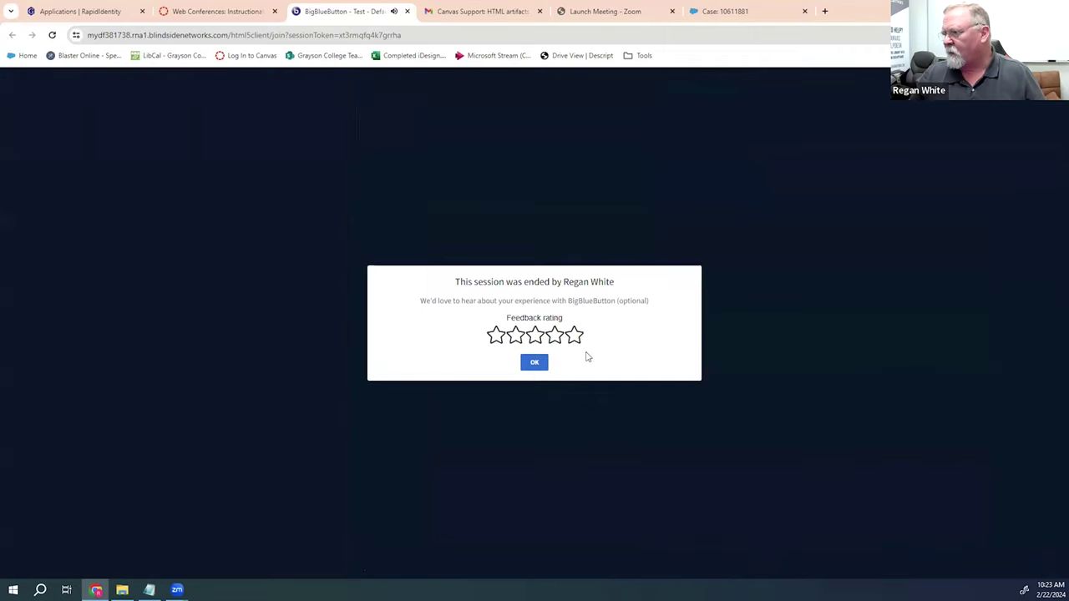
# Submit a five-star feedback rating without a comment and return to the Canvas course.
pyautogui.click(574, 336)
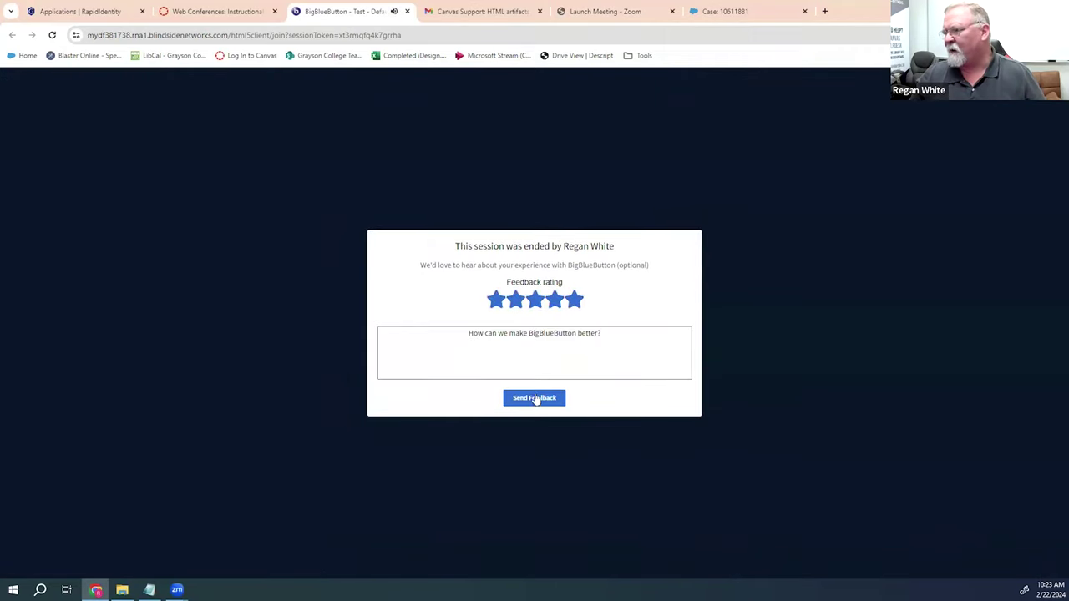
pyautogui.click(539, 401)
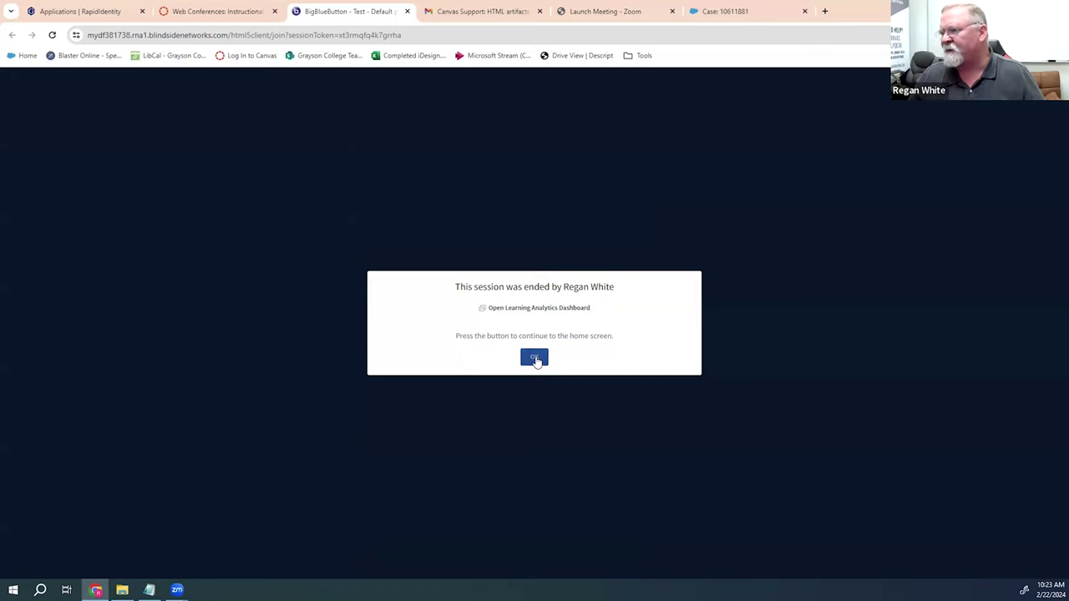
pyautogui.click(535, 358)
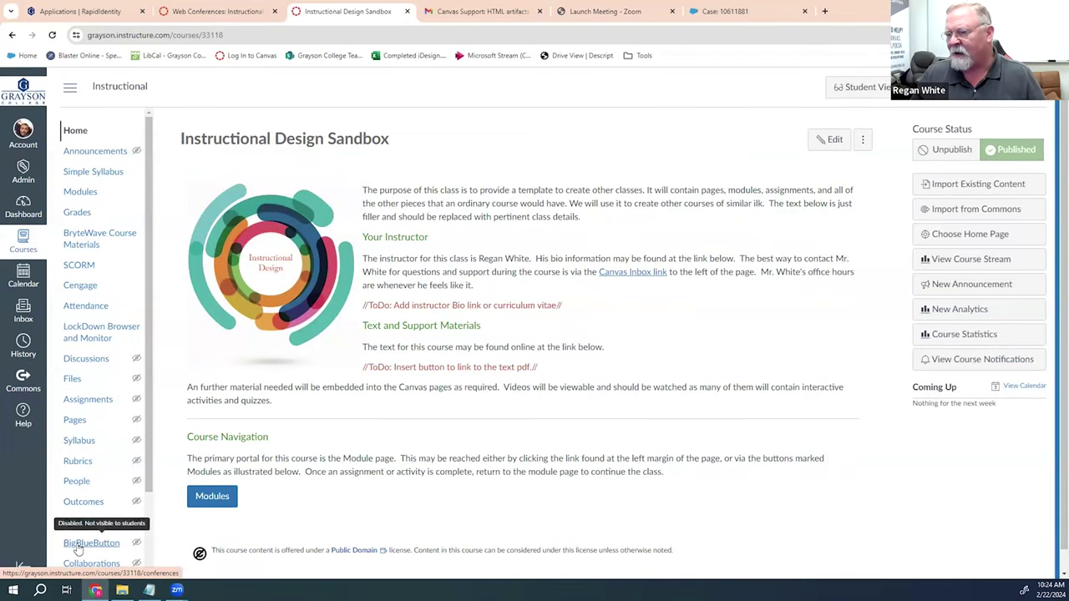
# Open the course's BigBlueButton conferences page and permanently end the in-progress Test conference.
pyautogui.click(90, 543)
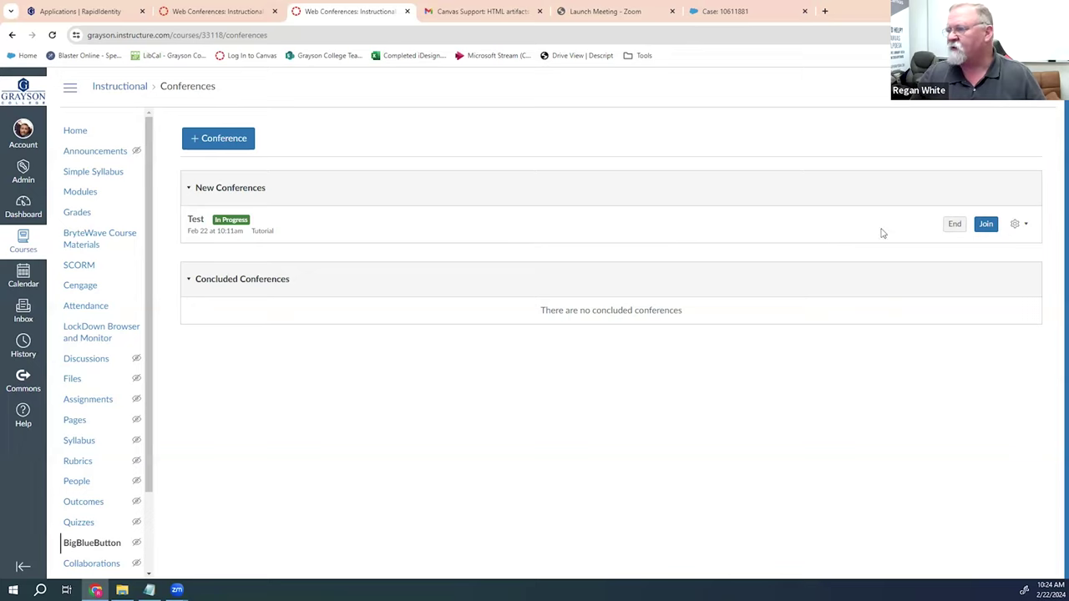
pyautogui.click(953, 225)
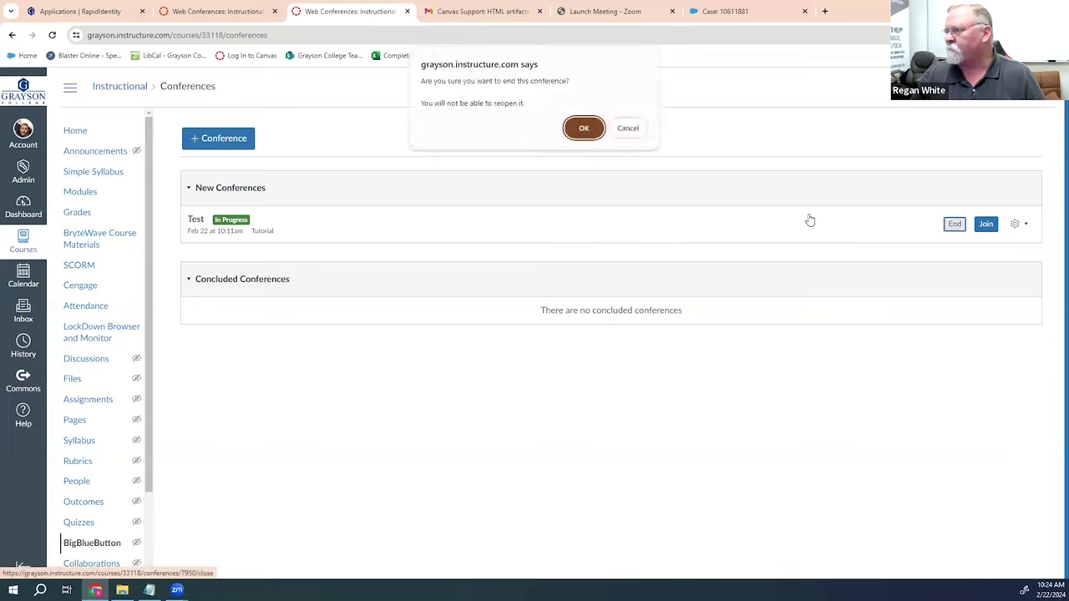
pyautogui.click(587, 128)
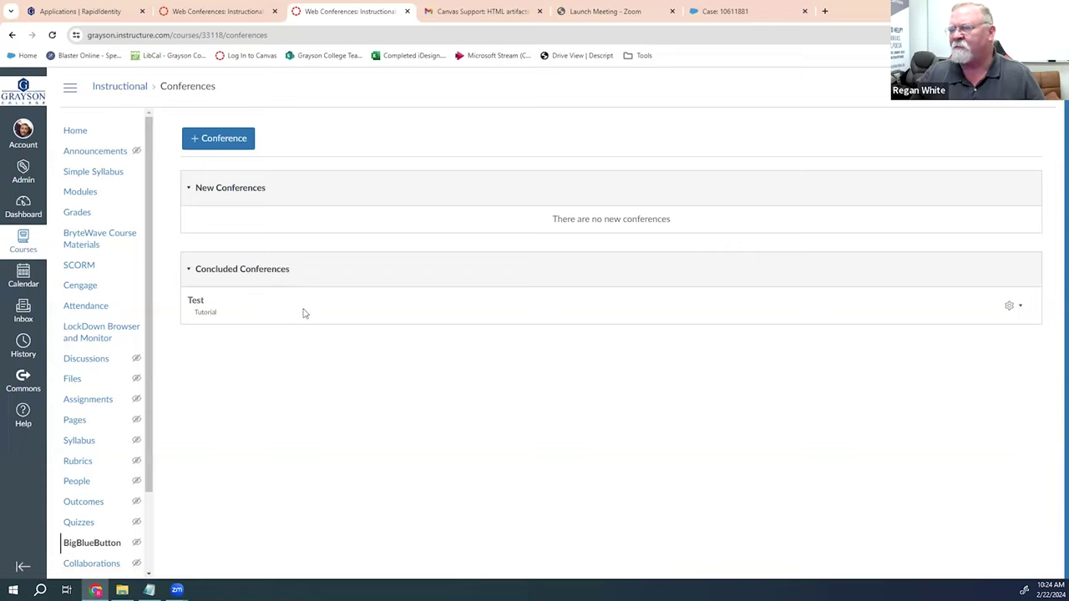
# Reload the Conferences page to check the concluded Test conference for its recording.
pyautogui.click(52, 35)
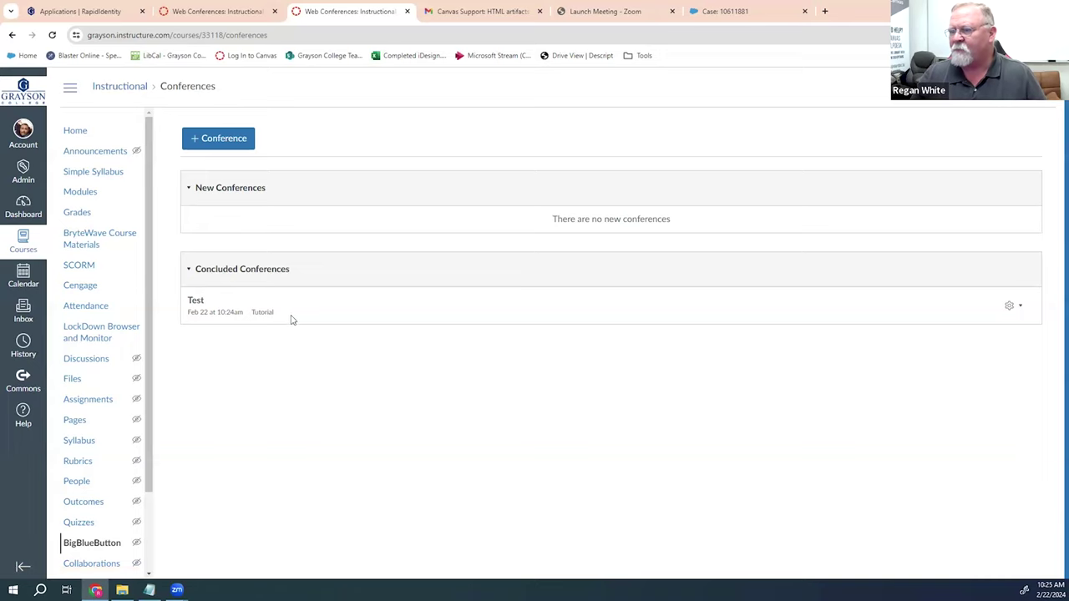
pyautogui.press('F5')
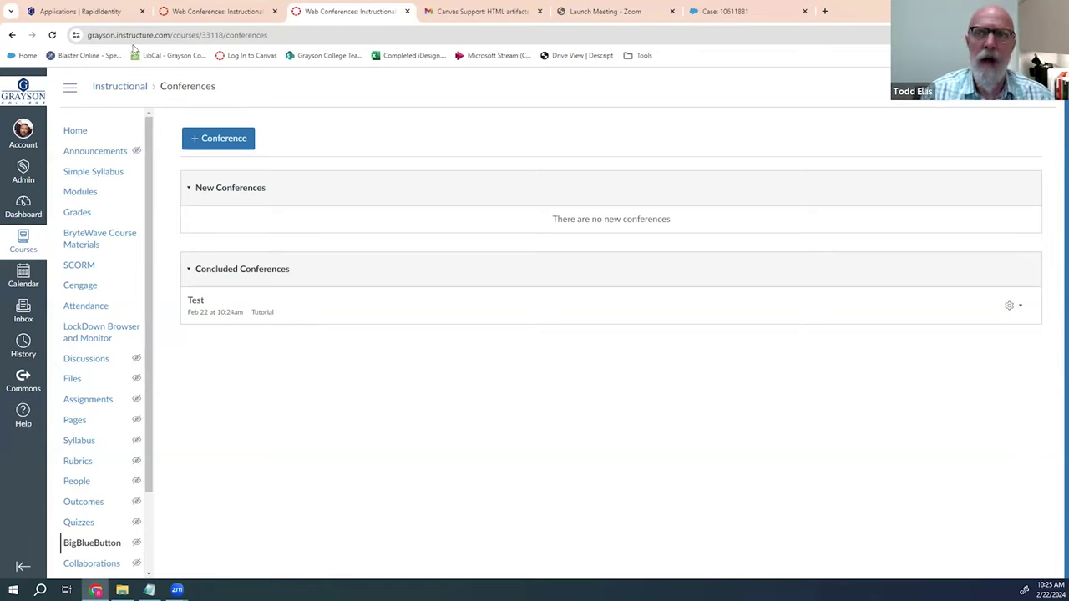
pyautogui.click(52, 35)
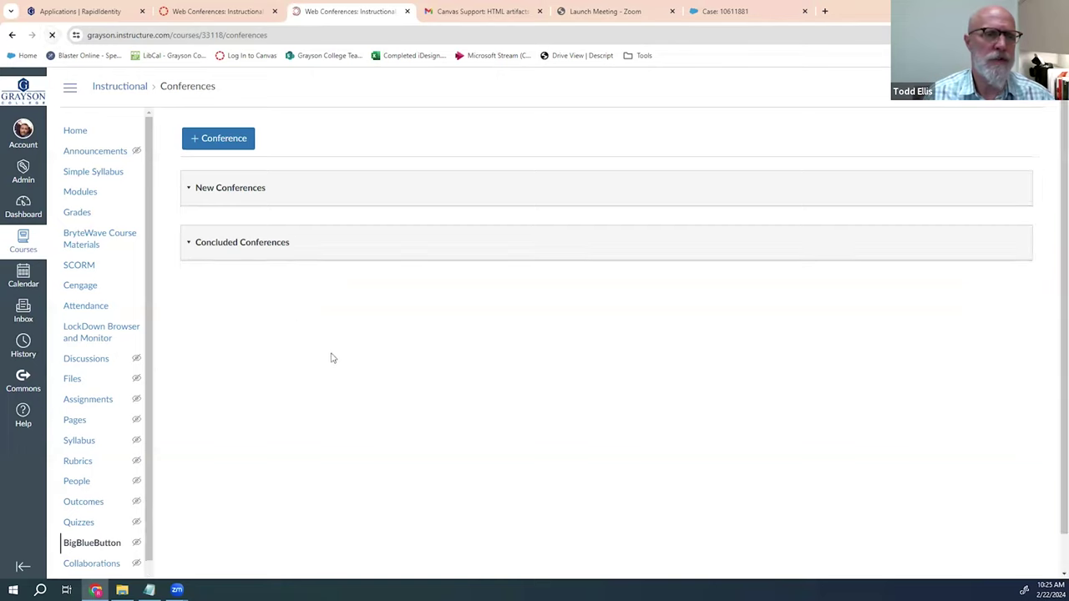